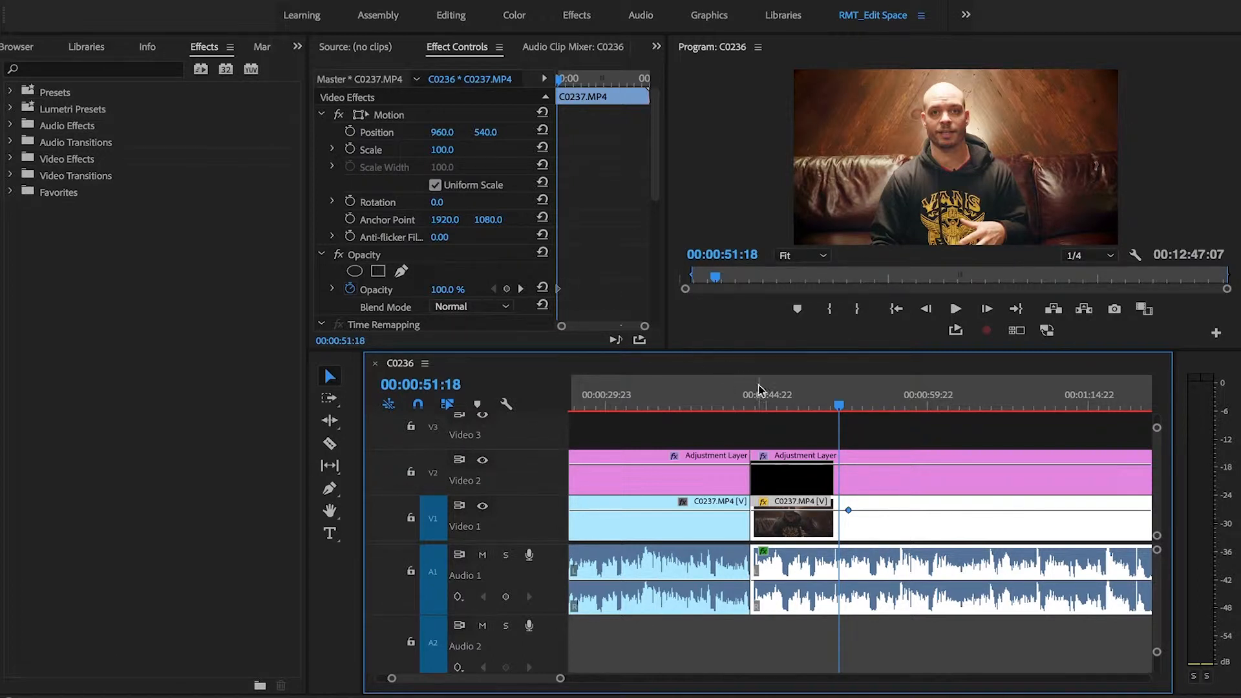
Step: Play a short stretch around 00:00:52:00 and examine the selected video clip's opacity keyframes close up in its effect settings
key("space")
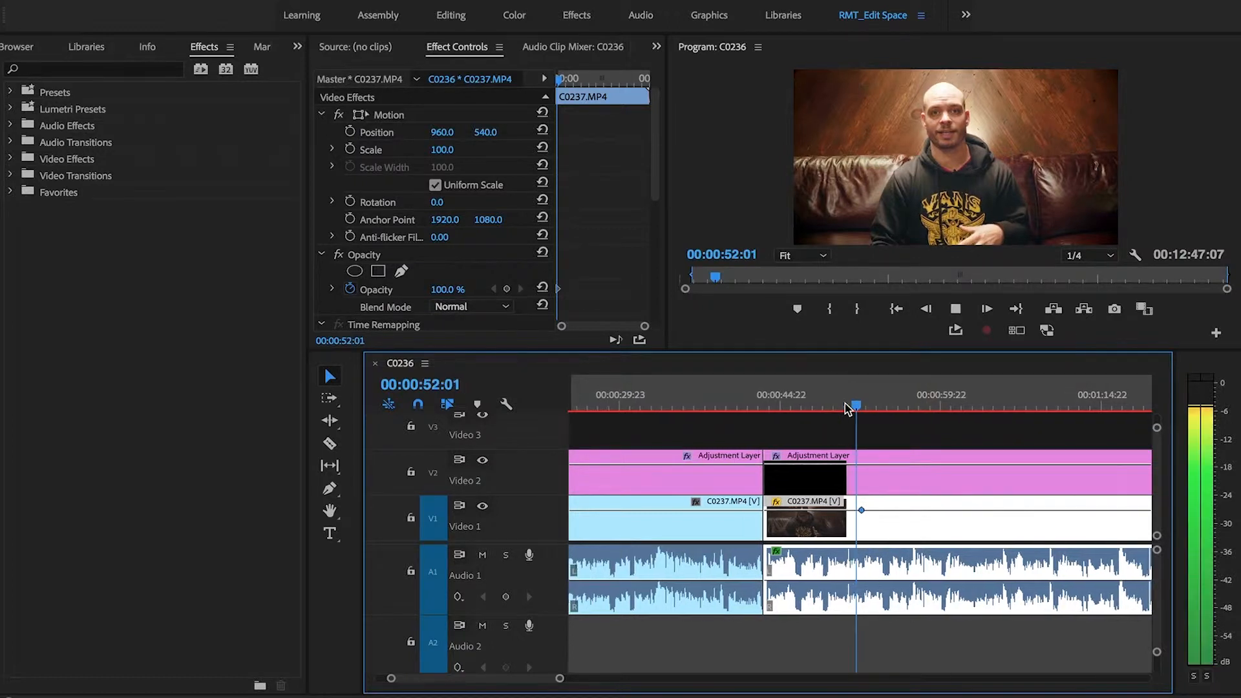
key("space")
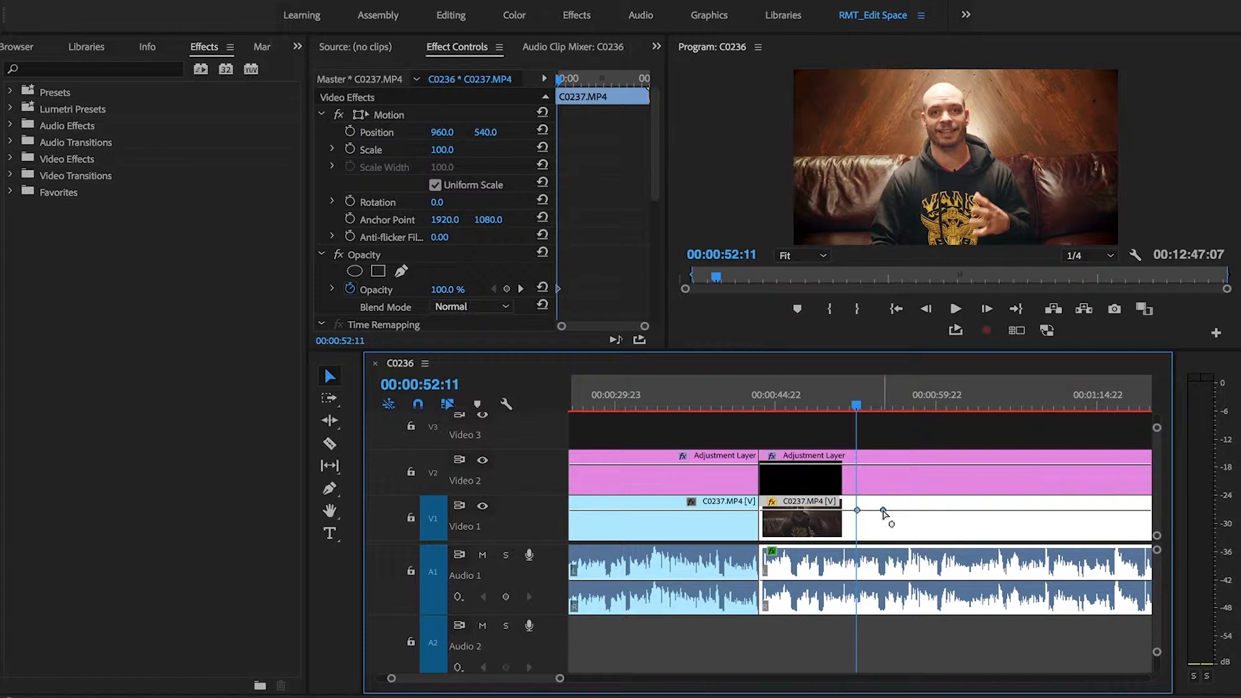
left_click(594, 272)
key("equal")
key("equal")
key("equal")
key("equal")
key("equal")
key("equal")
key("equal")
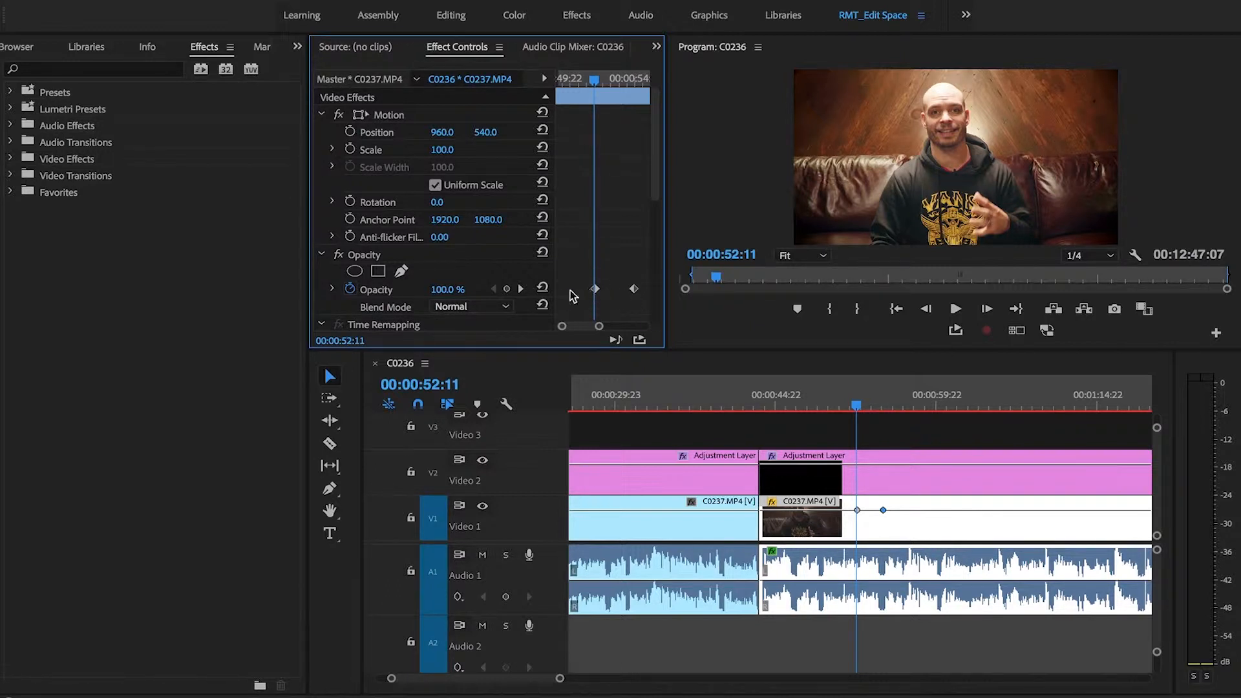
Step: Try stepping between the clip's opacity keyframes and return the playhead to the clip's start at 00:00:43:10
left_click(521, 290)
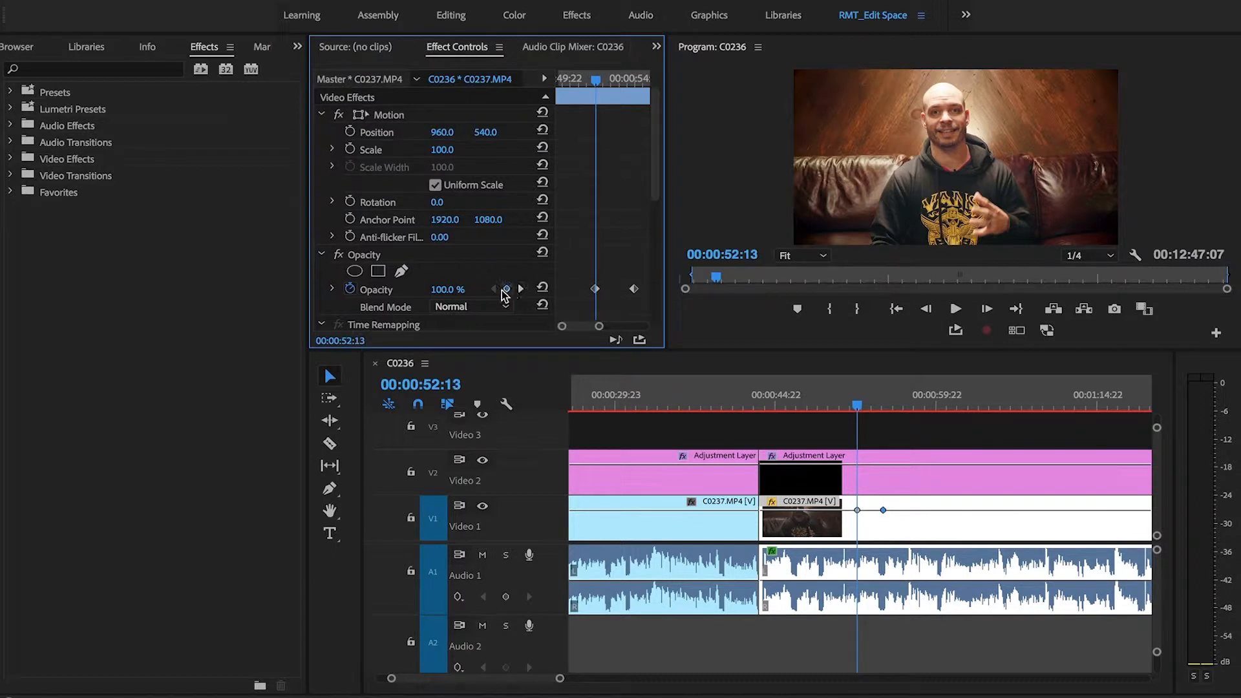
left_click(521, 290)
left_click(490, 291)
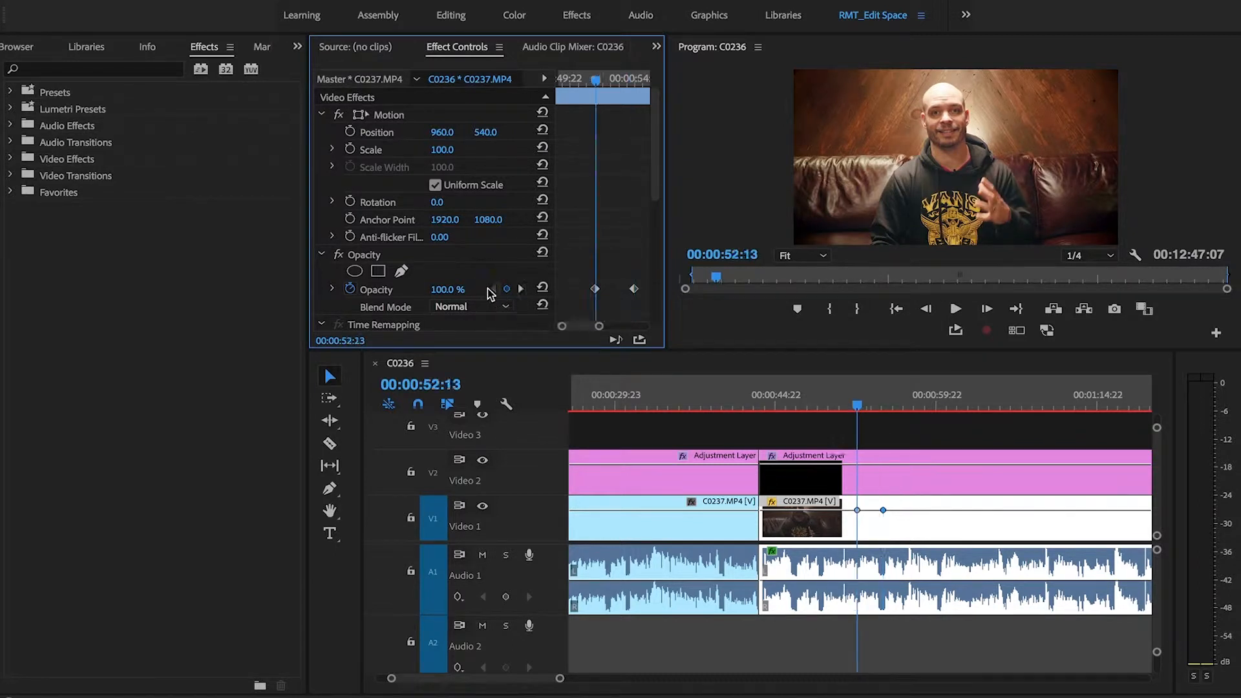
left_click(521, 290)
left_click(494, 291)
key("Up")
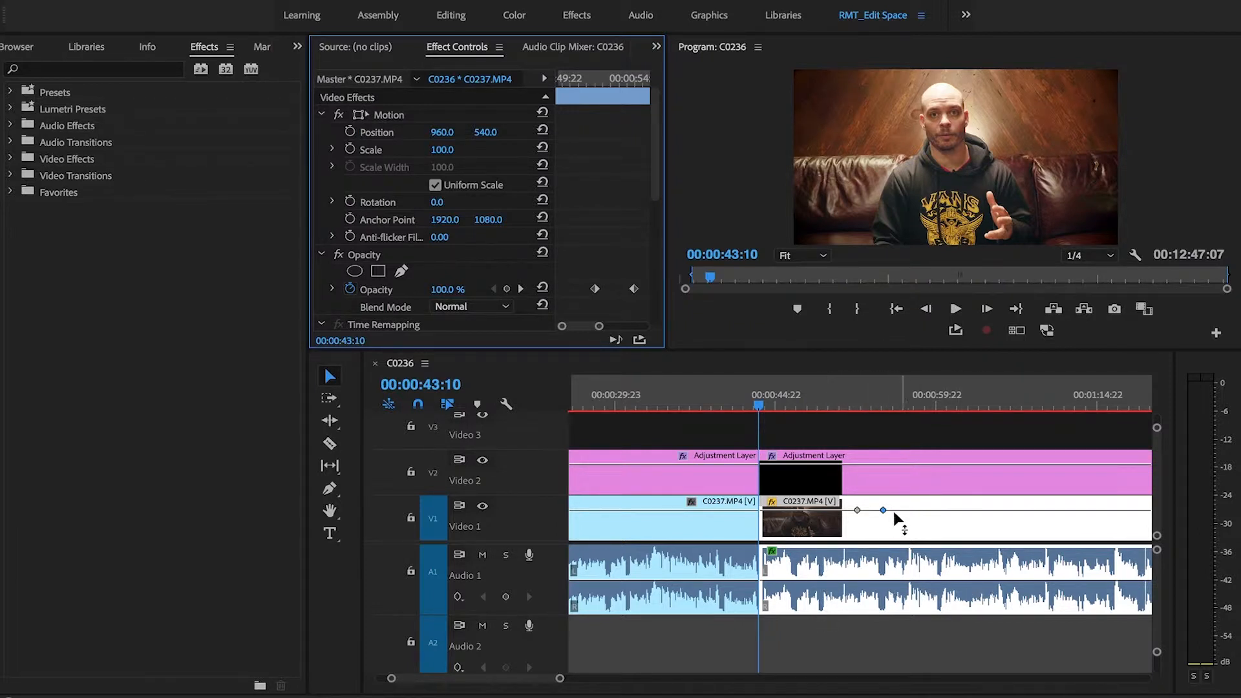
Step: Add two volume keyframes to the Audio 1 clip at about 00:00:43:20 and 00:00:49:07, and lower the first for a fade-in
left_click(766, 580, "ctrl")
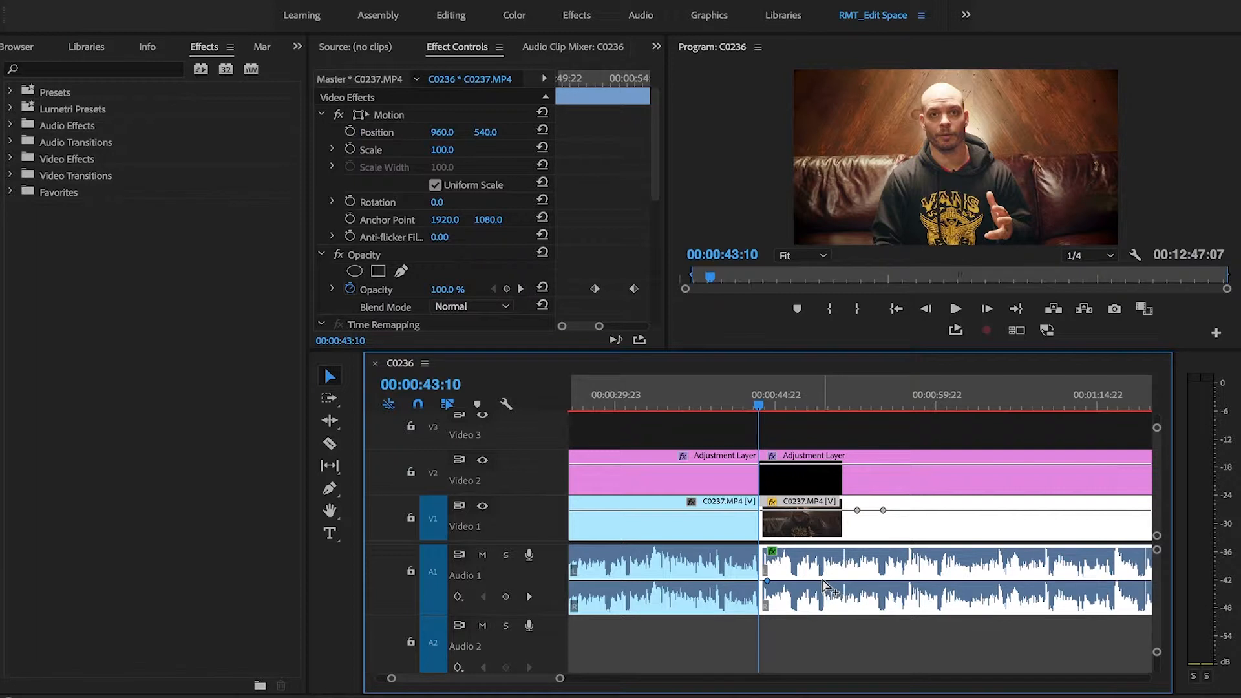
left_click(822, 581, "ctrl")
mouse_move(766, 582)
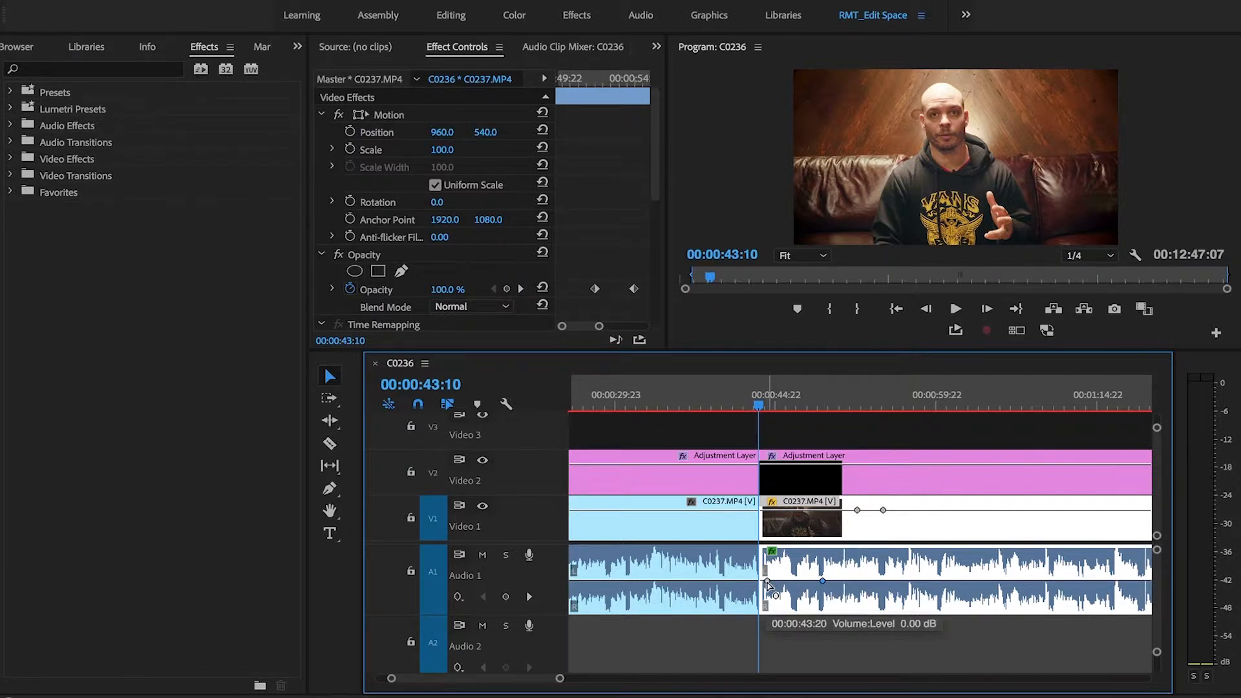
left_click_drag(767, 581, 766, 604)
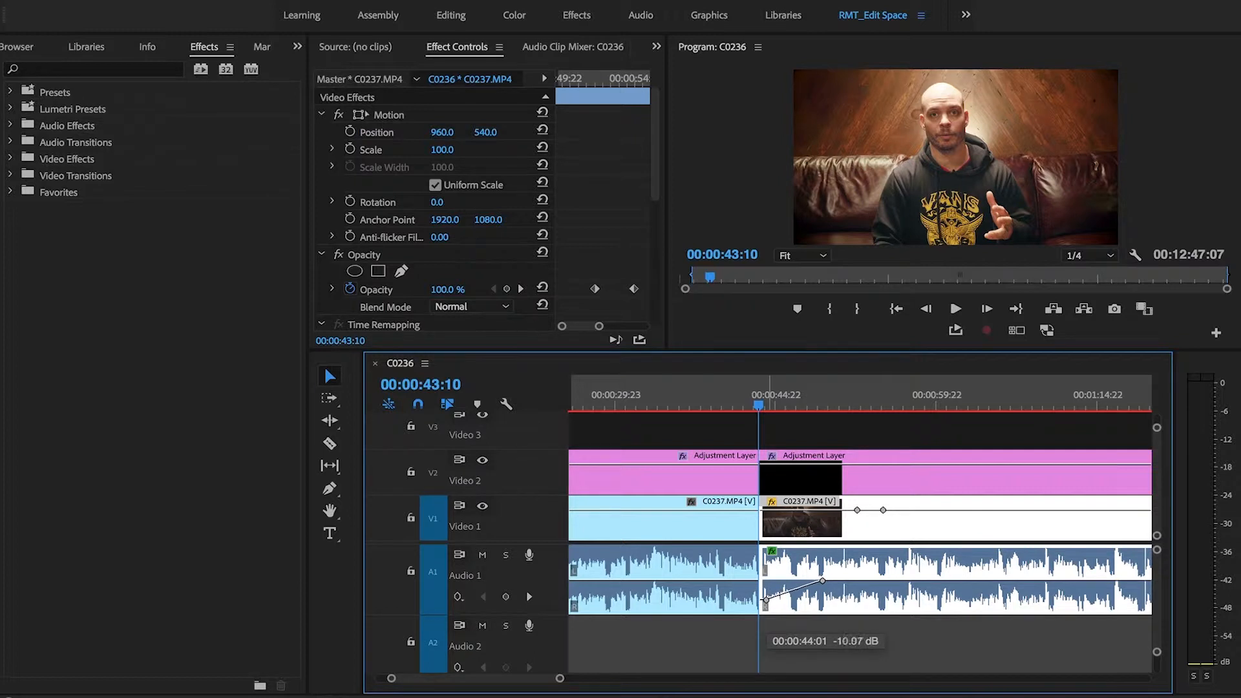
left_click_drag(765, 602, 765, 591)
left_click_drag(763, 633, 764, 633)
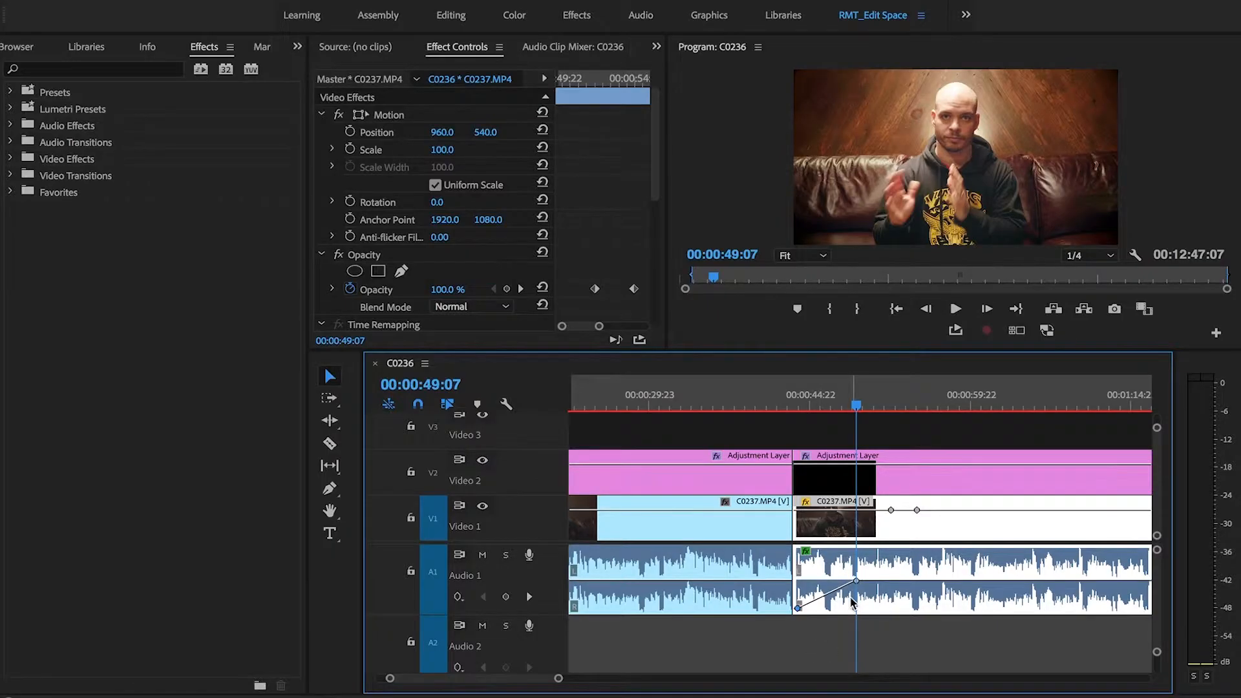
Step: Set the second volume keyframe's interpolation to Bezier and bend its handle downward so the audio fade-in rises in a curve
key("equal")
key("equal")
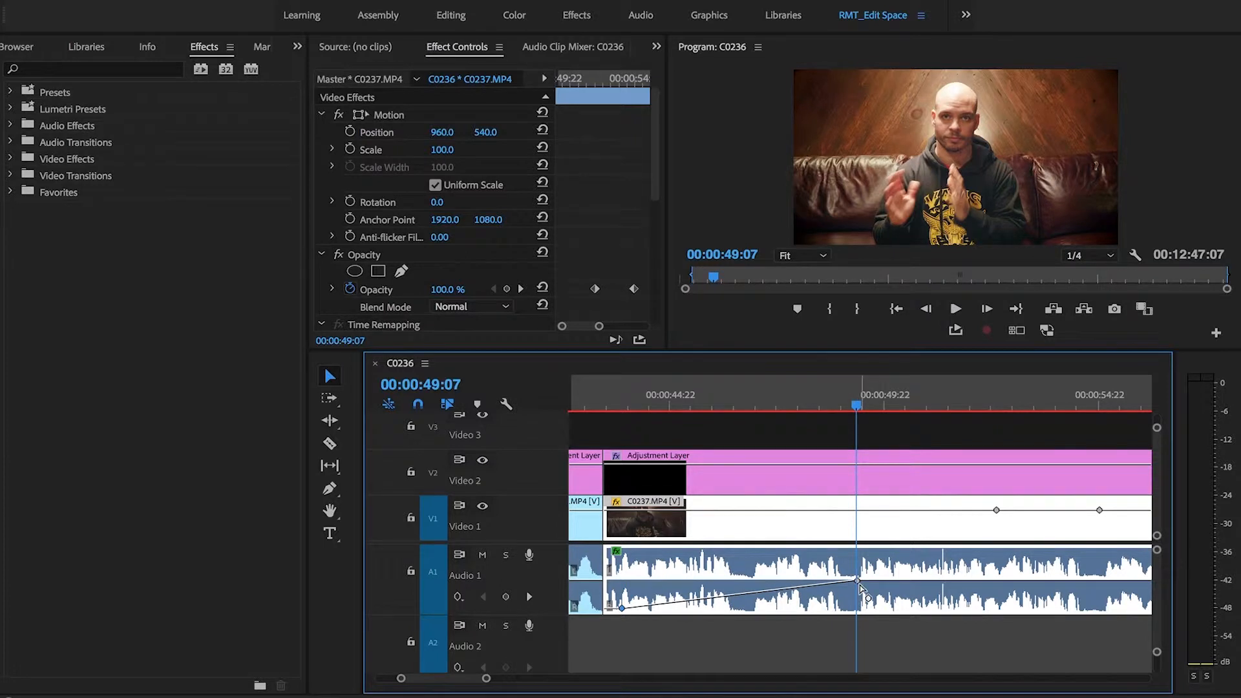
key("XF86AudioRaiseVolume")
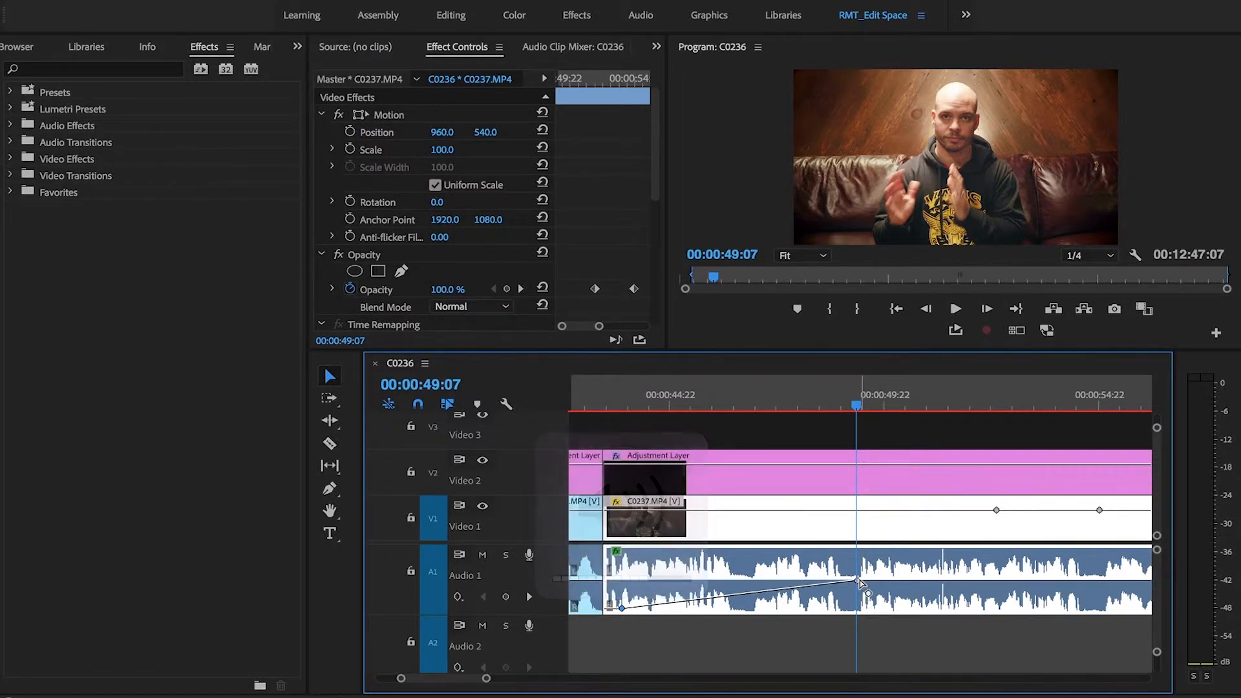
right_click(857, 581)
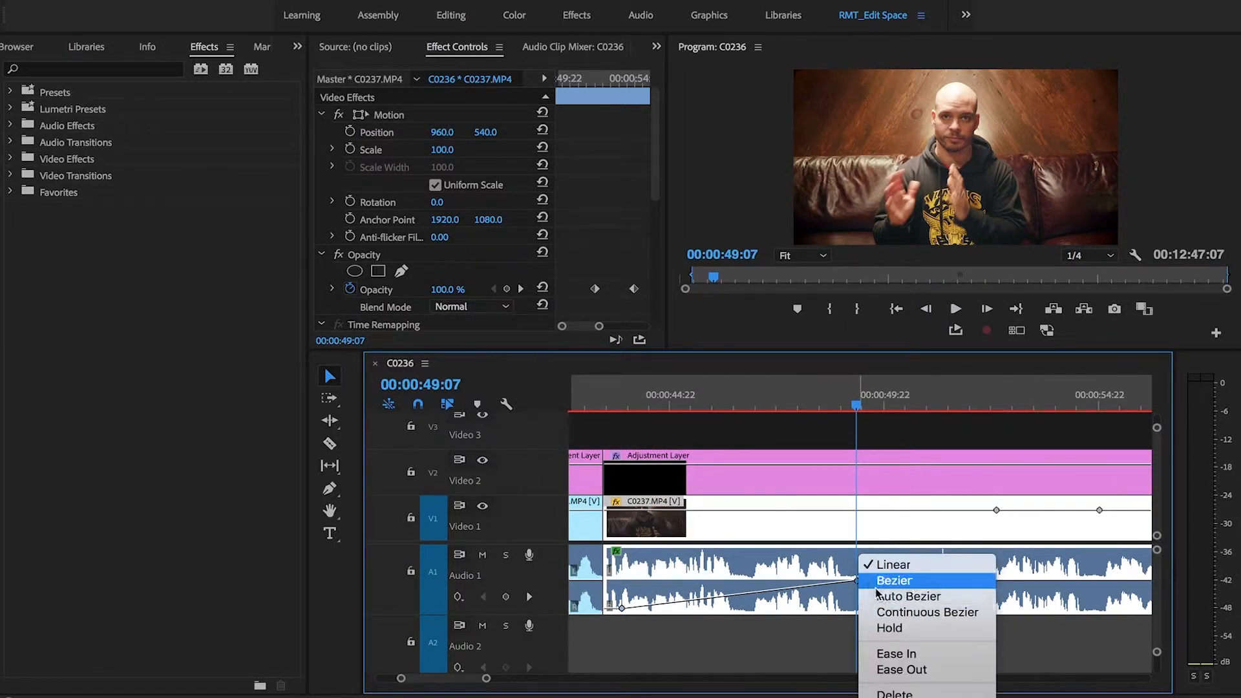
left_click(876, 582)
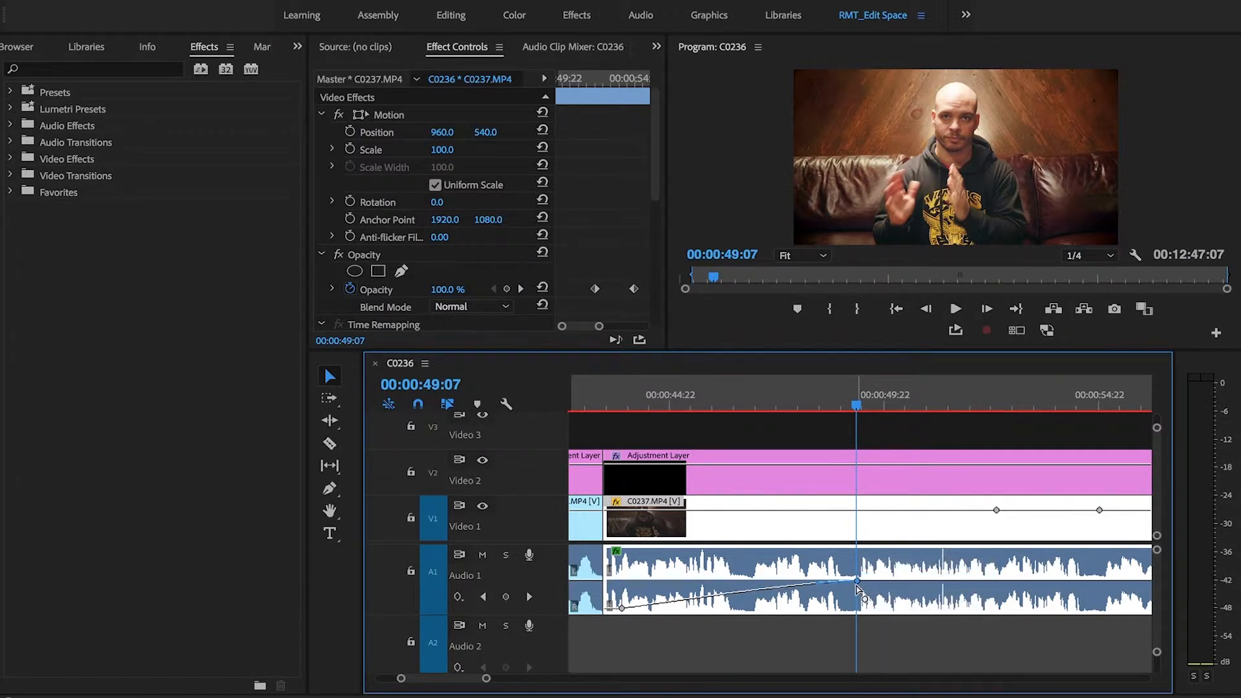
right_click(857, 586)
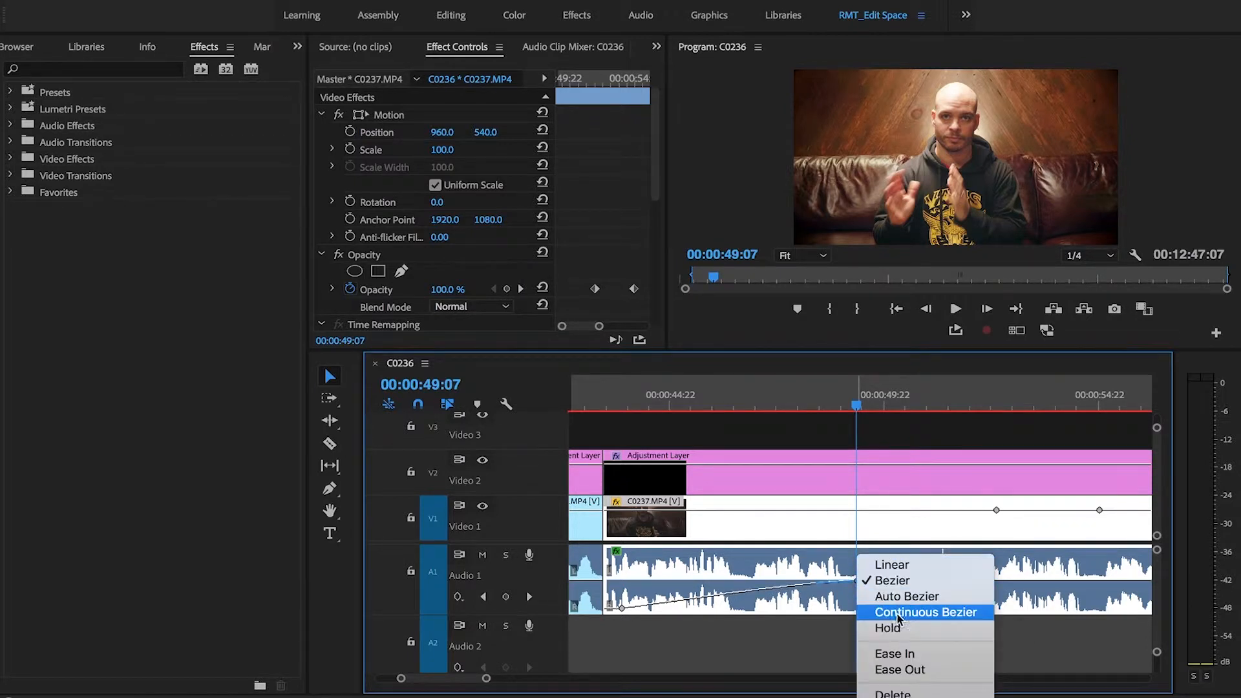
left_click(903, 581)
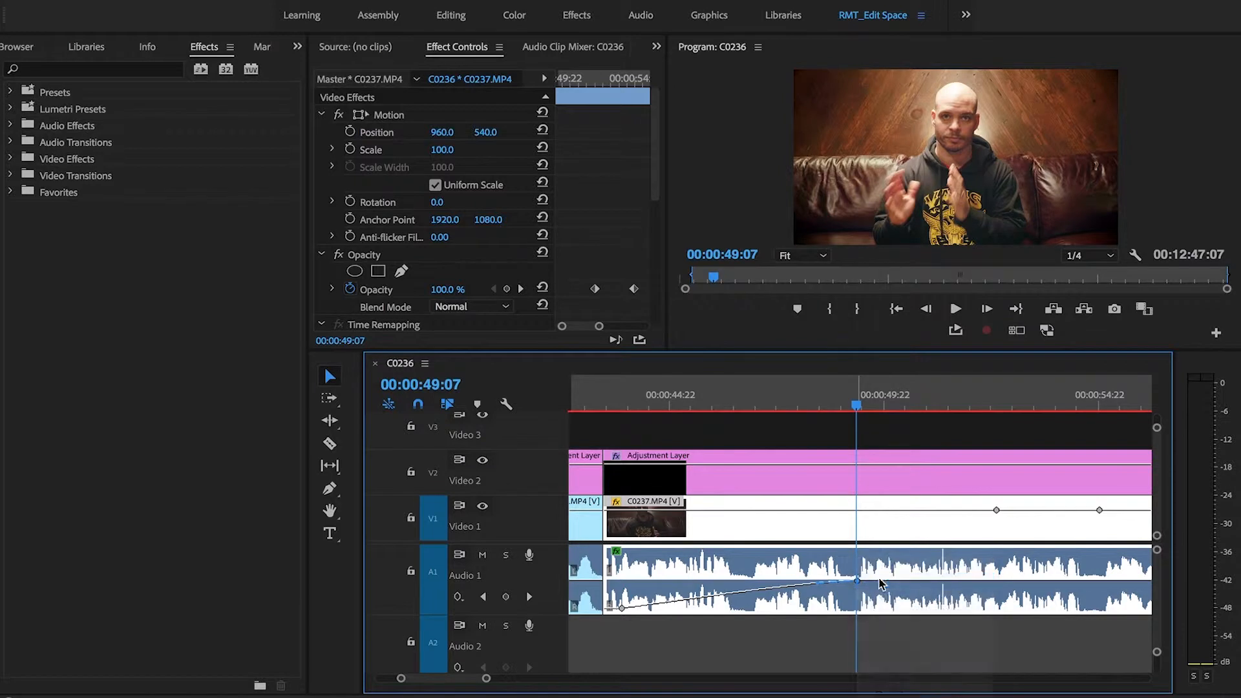
left_click_drag(817, 586, 847, 605)
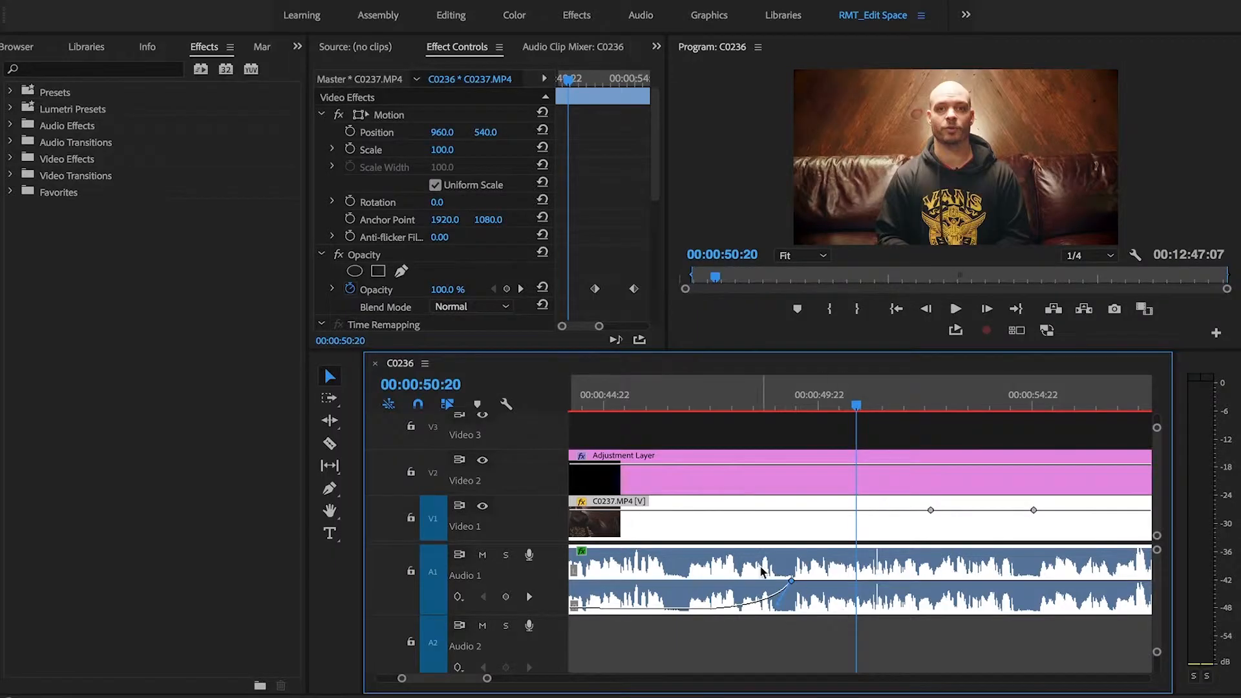
Step: Add two opacity keyframes to the Video 1 clip, at its start at 00:00:43:10 and at about 00:00:46:18
scroll(761, 570, "up", 5)
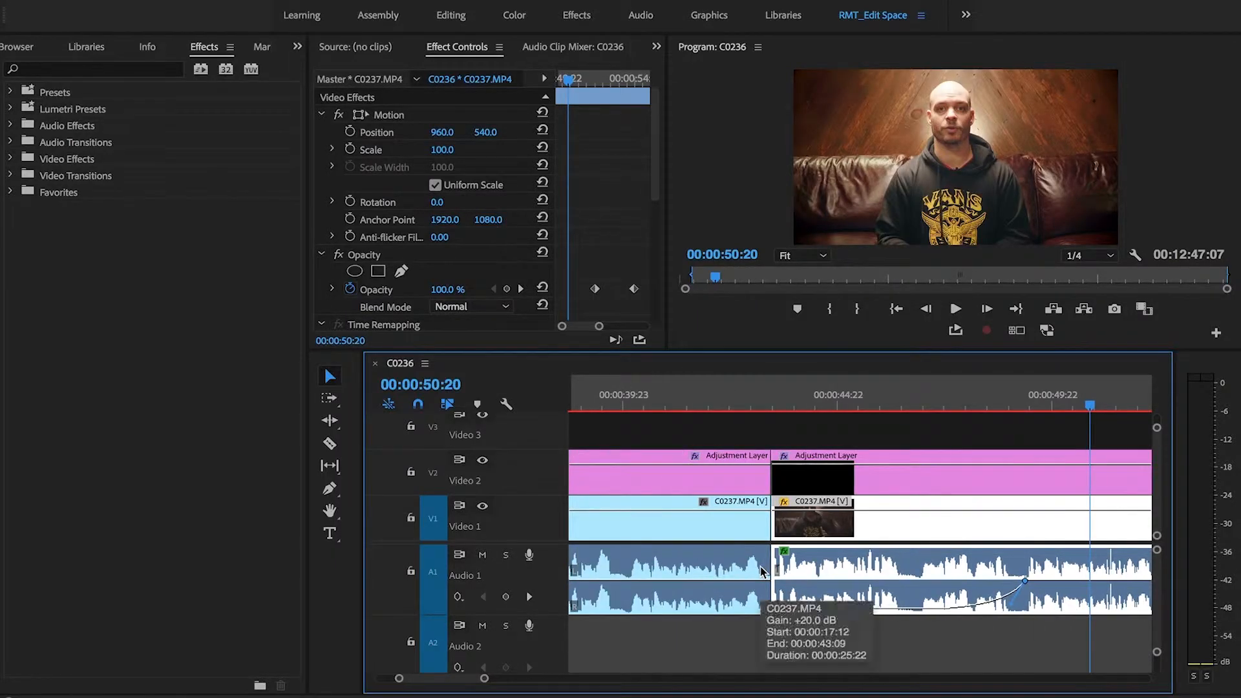
scroll(760, 570, "down", 5)
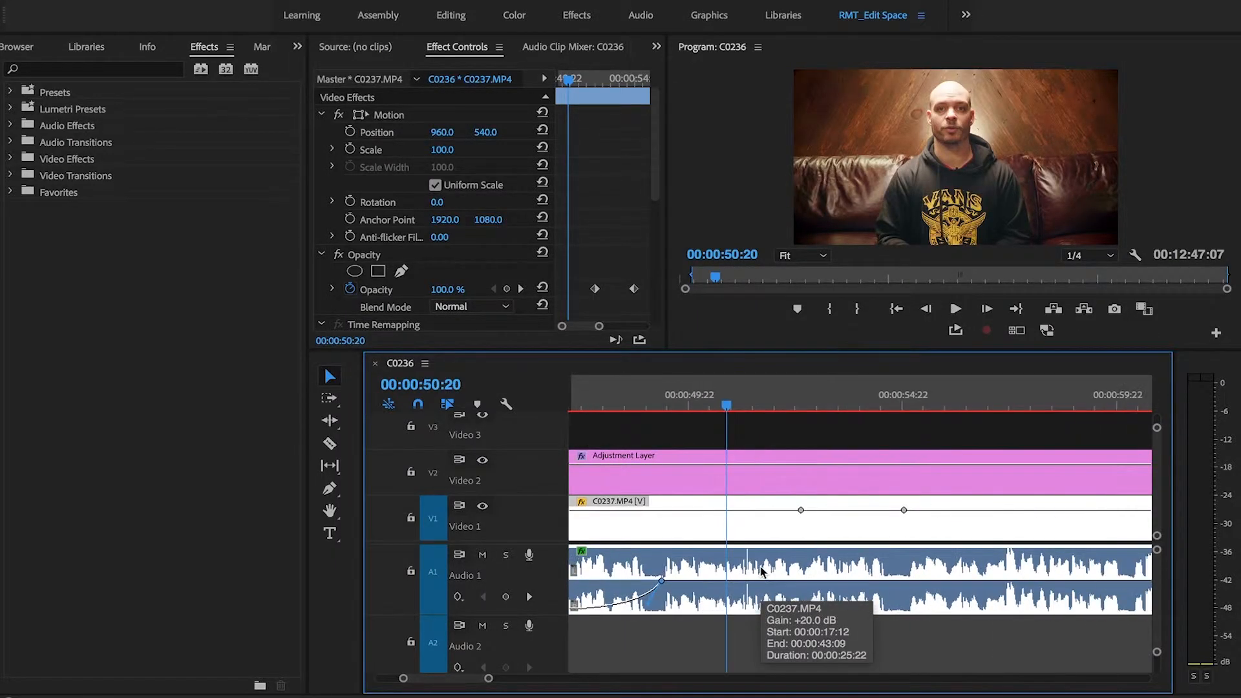
scroll(767, 548, "up", 5)
key("Up")
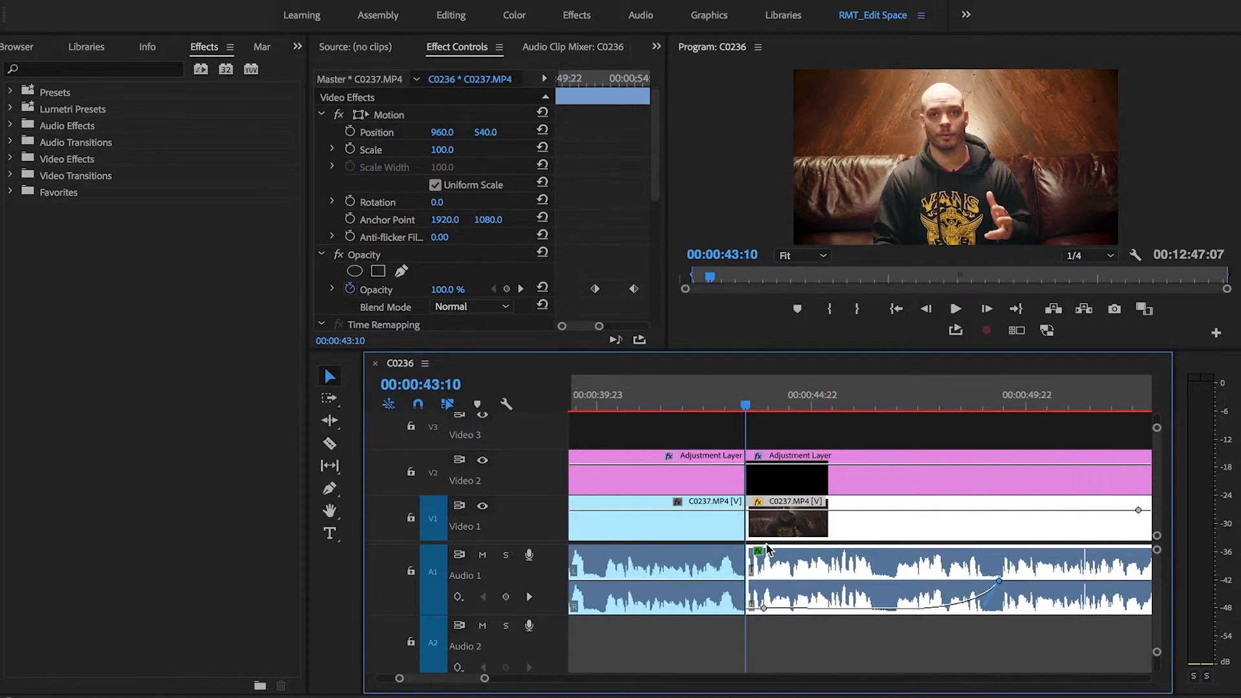
left_click(749, 509, "ctrl")
left_click(890, 511, "ctrl")
Step: Try the default transitions at the cut at 00:00:43:10, and undo them after a preview
right_click(748, 526)
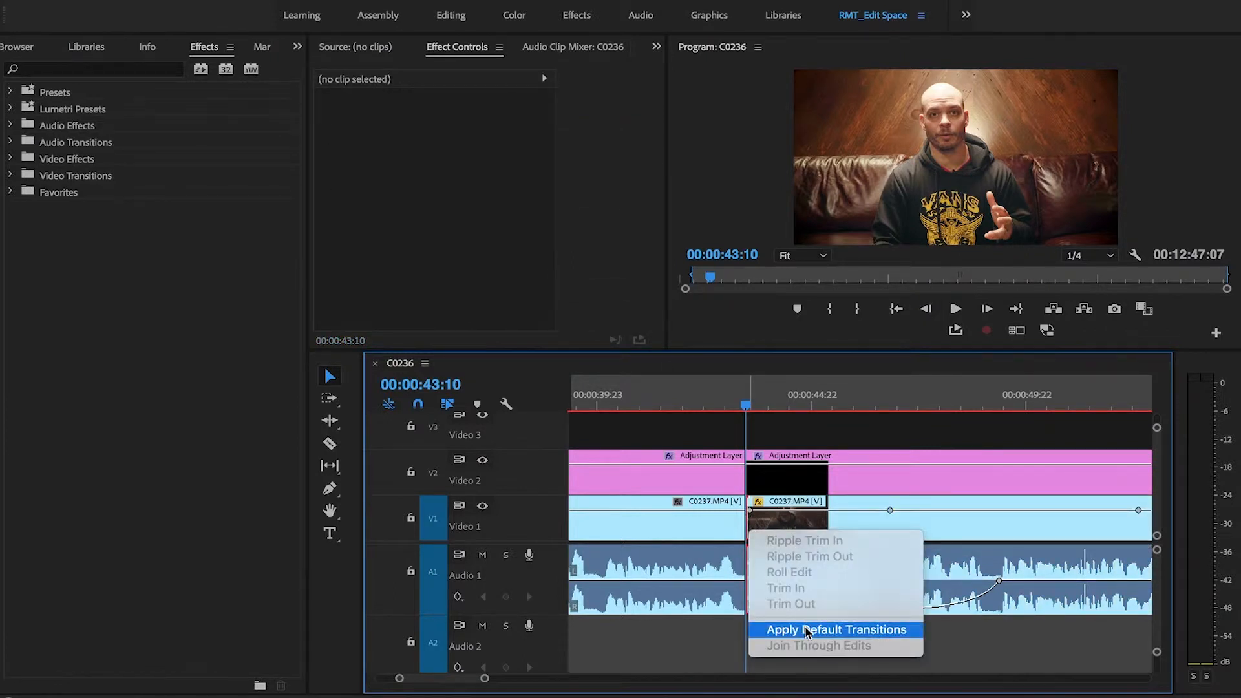
left_click(808, 630)
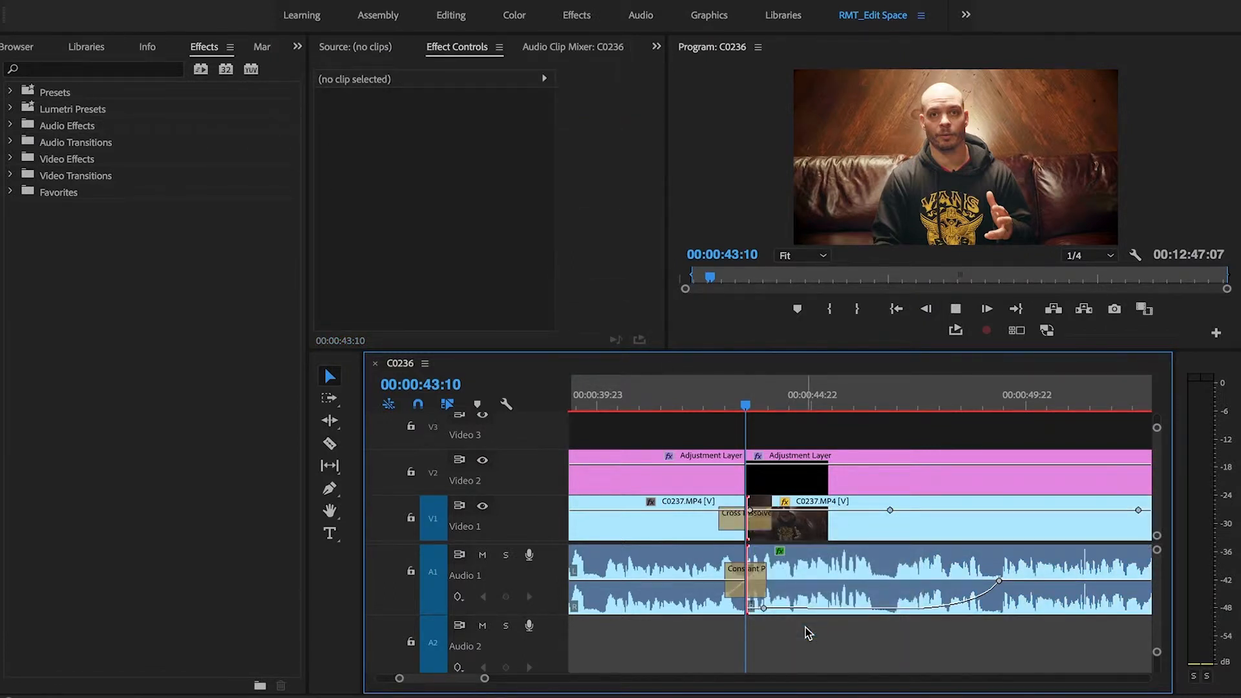
key("space")
key("Up")
key("super+z")
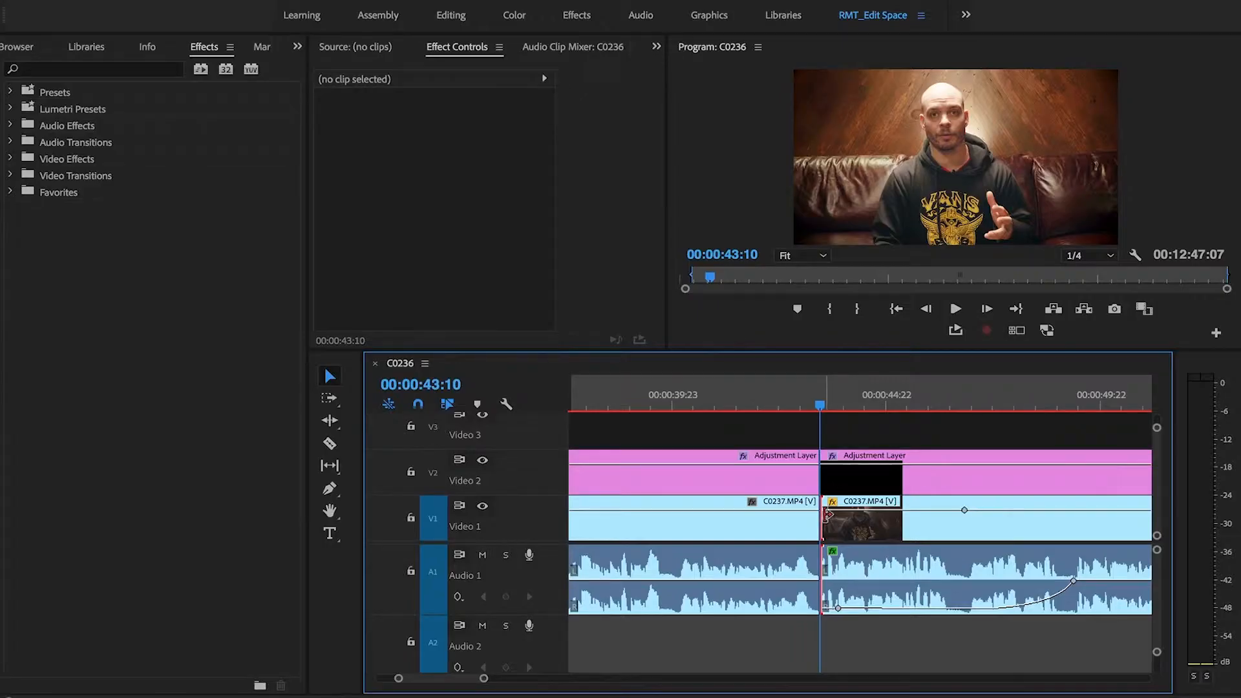
Step: Lower the opacity keyframe at the start of the Video 1 clip to 0% and play back the fade-in
left_click(825, 517)
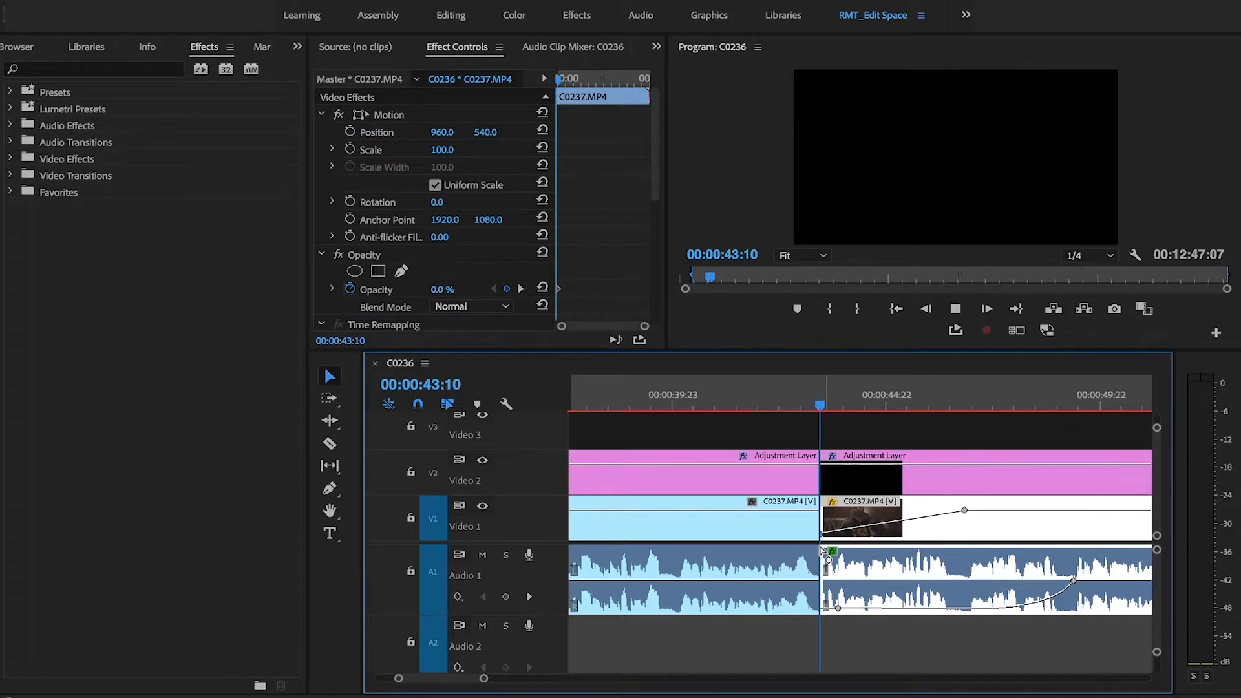
key("space")
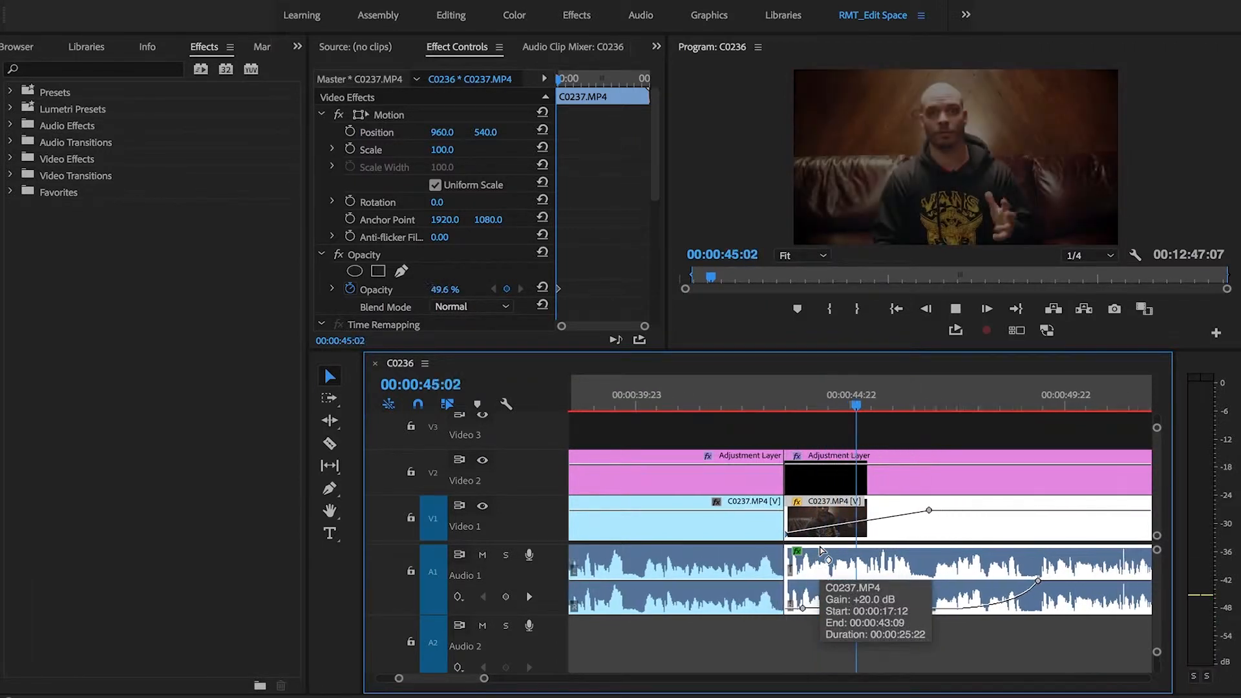
key("space")
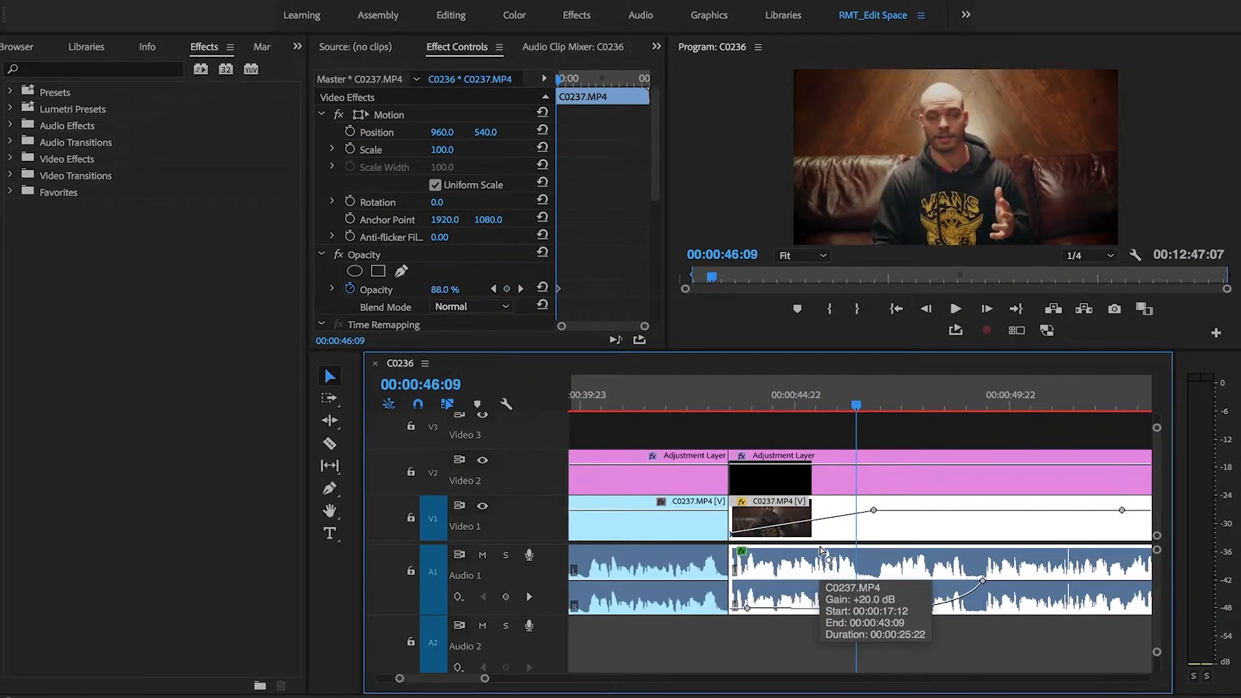
key("space")
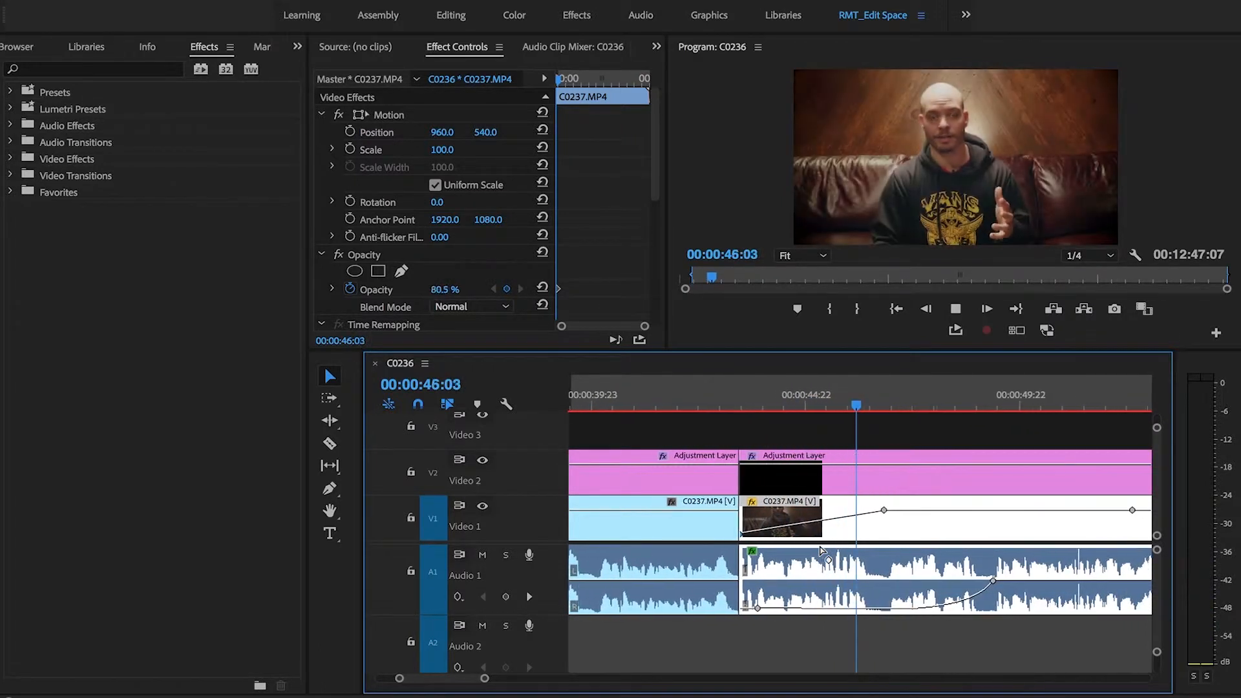
key("space")
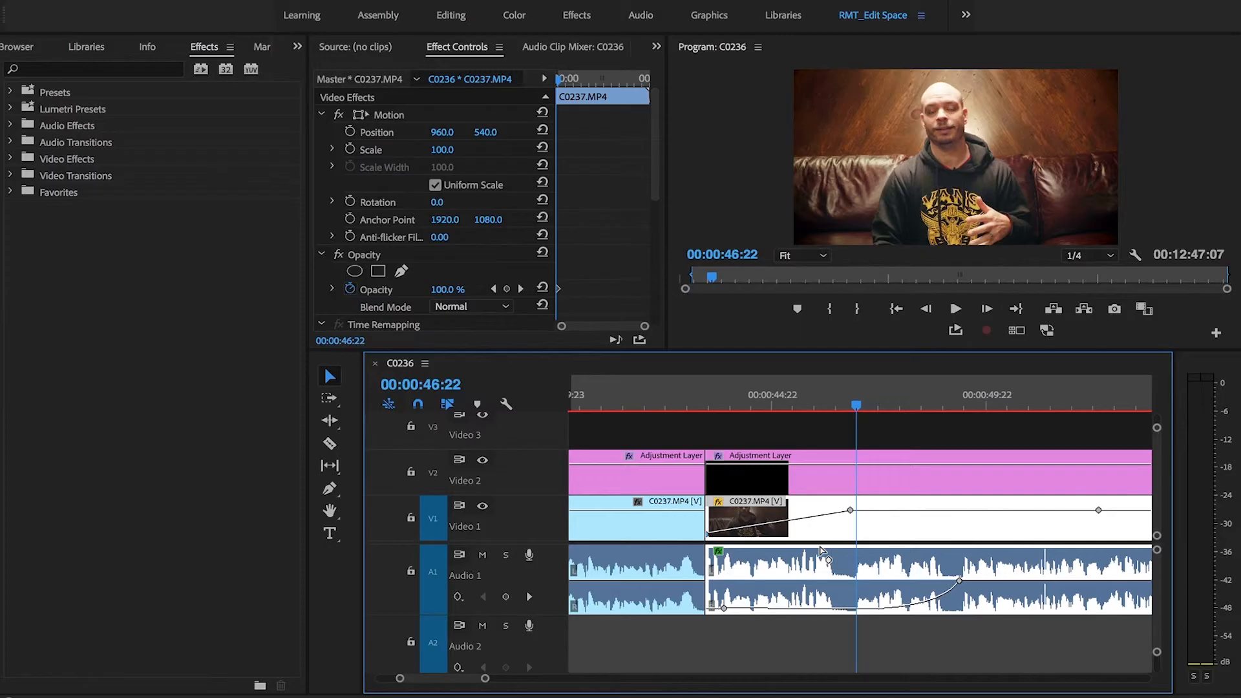
key("Up")
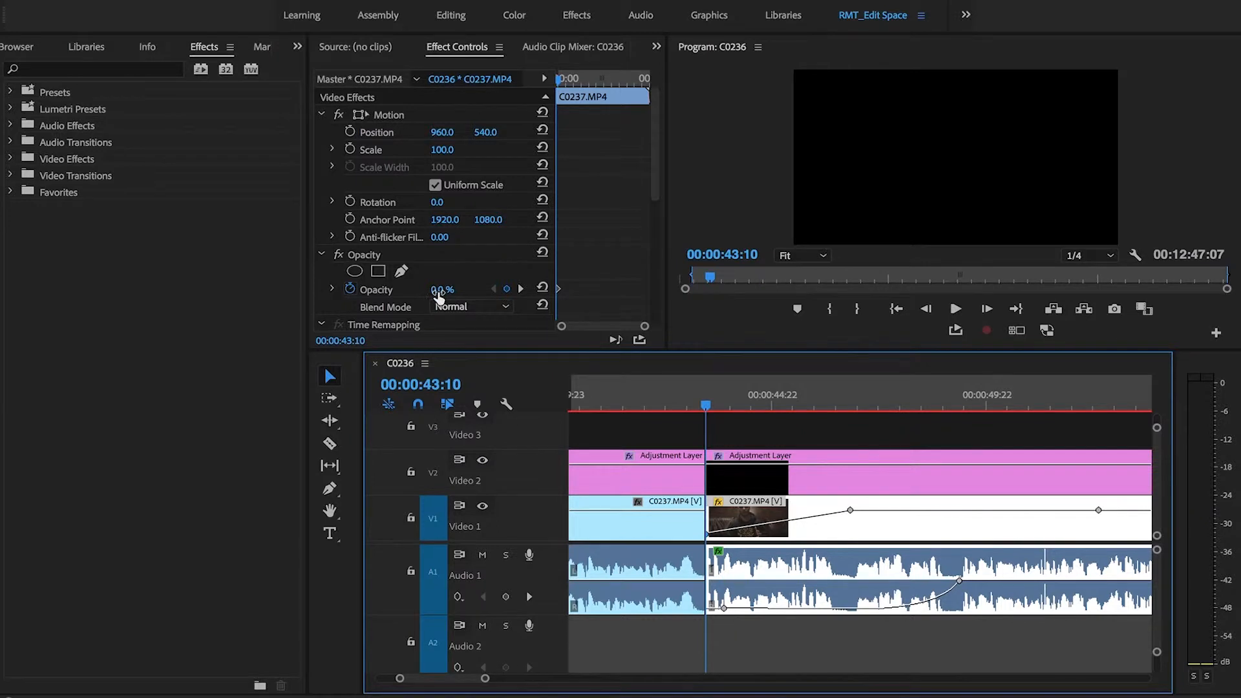
key("space")
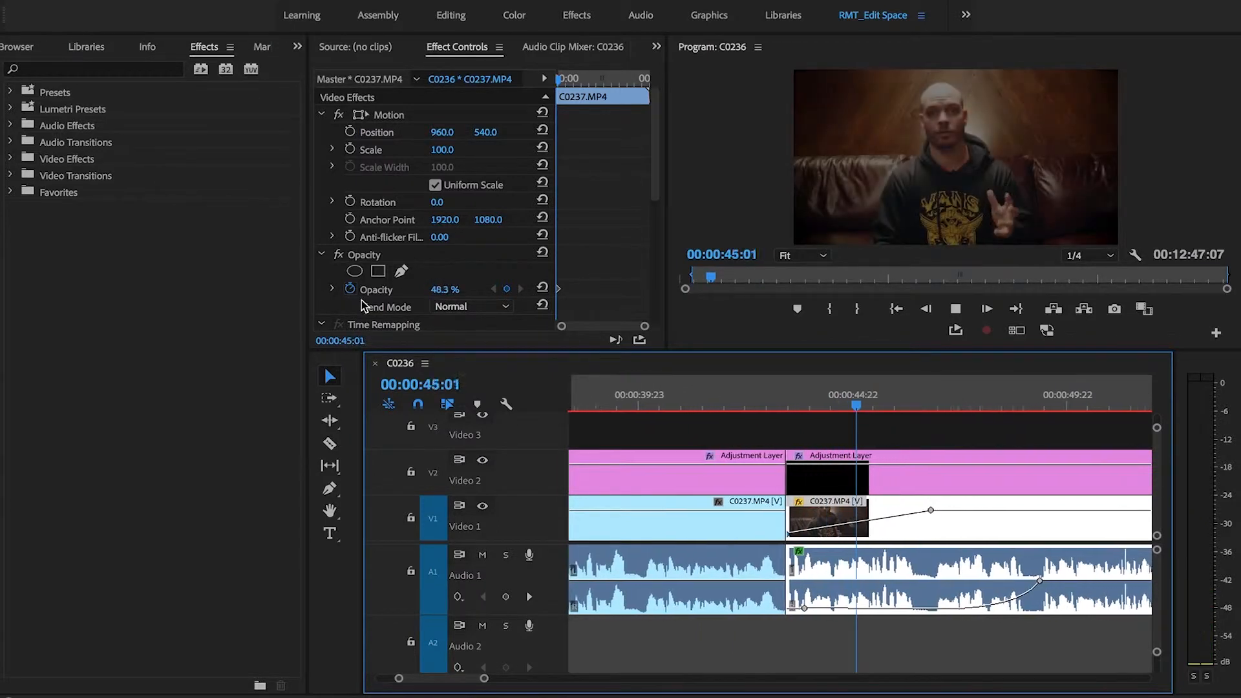
key("space")
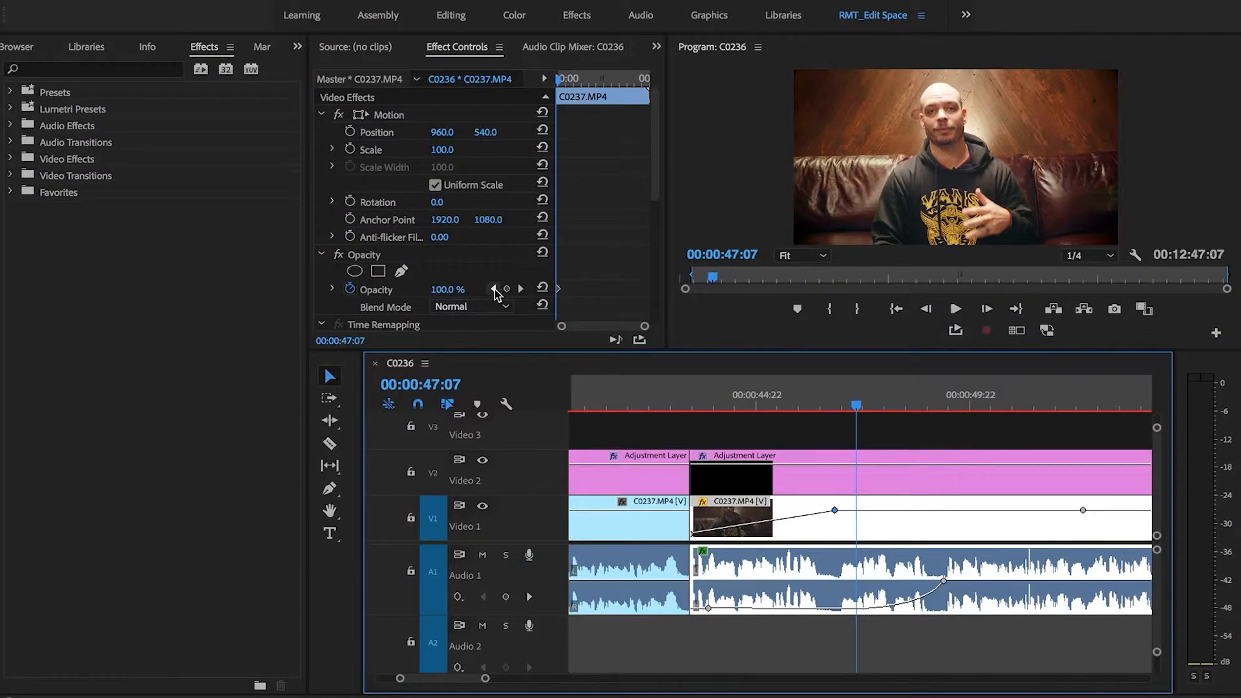
Step: Set the opacity keyframe at 00:00:46:18 to 50% and go back to the previous keyframe for playback
left_click(493, 289)
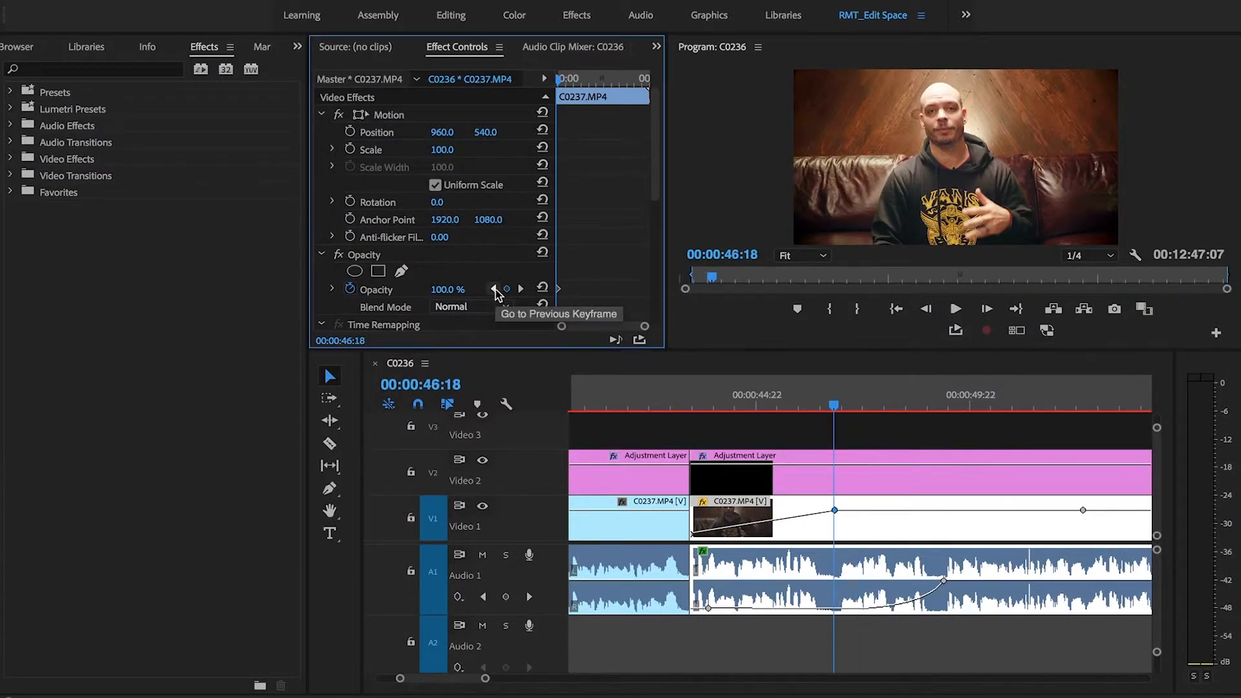
left_click(447, 289)
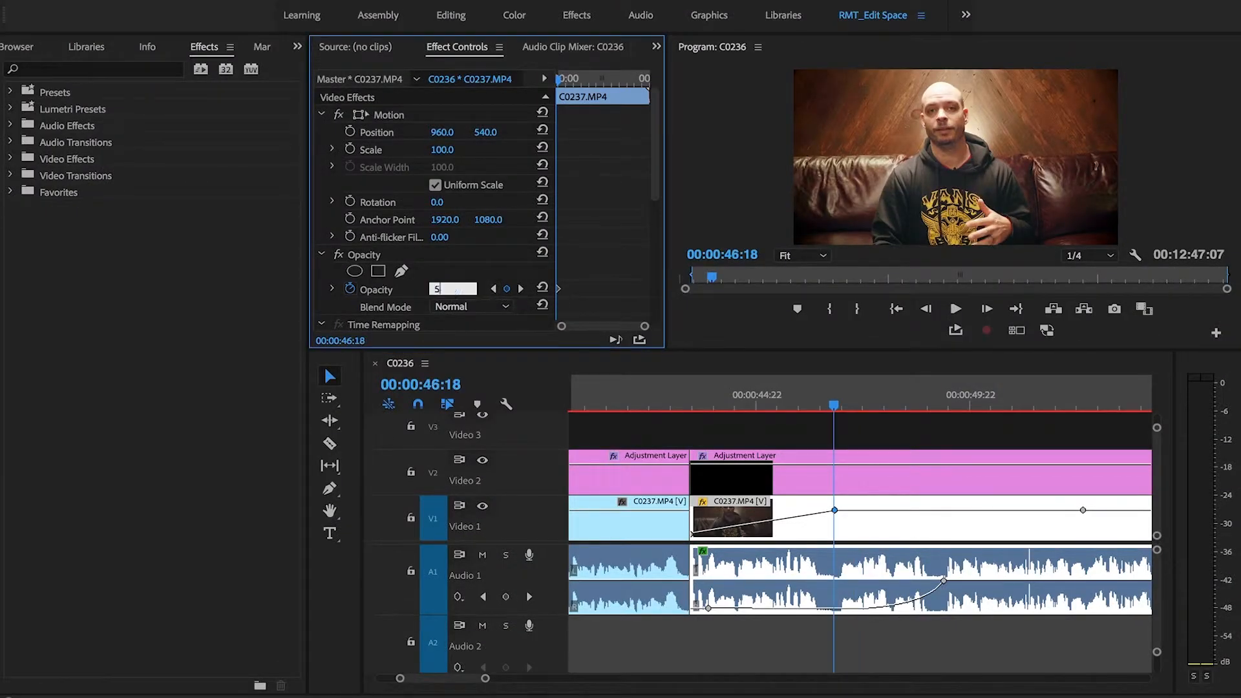
type("50")
key("Return")
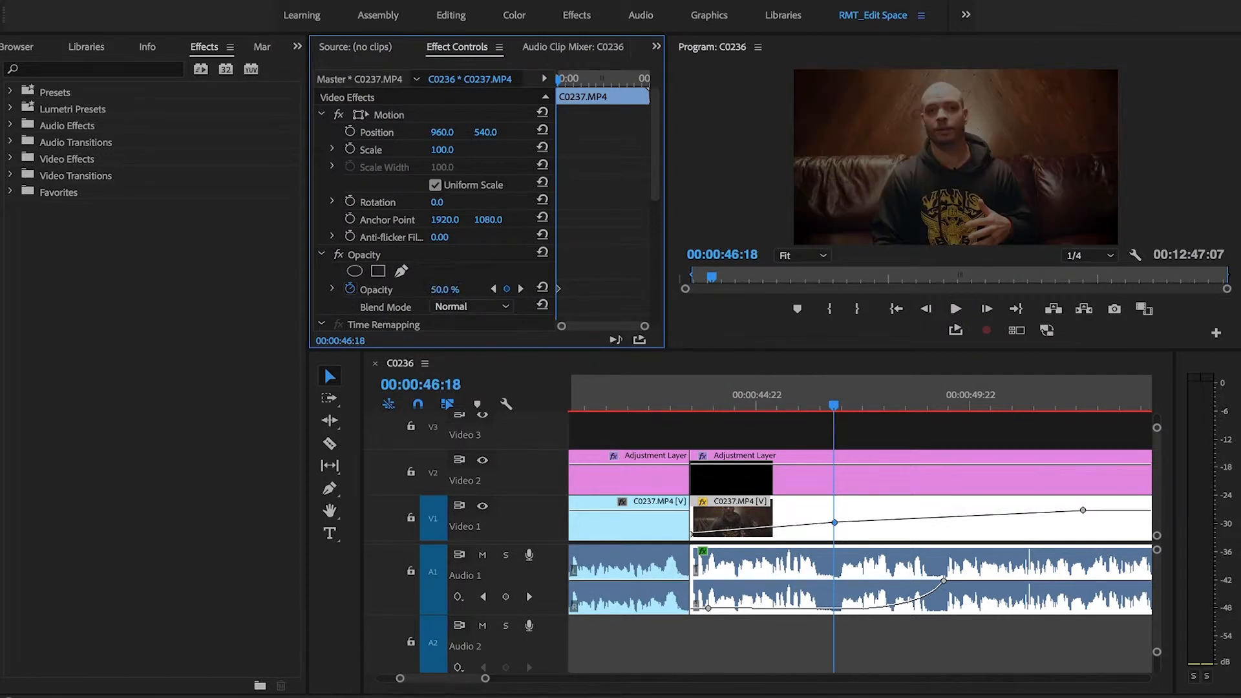
left_click(494, 289)
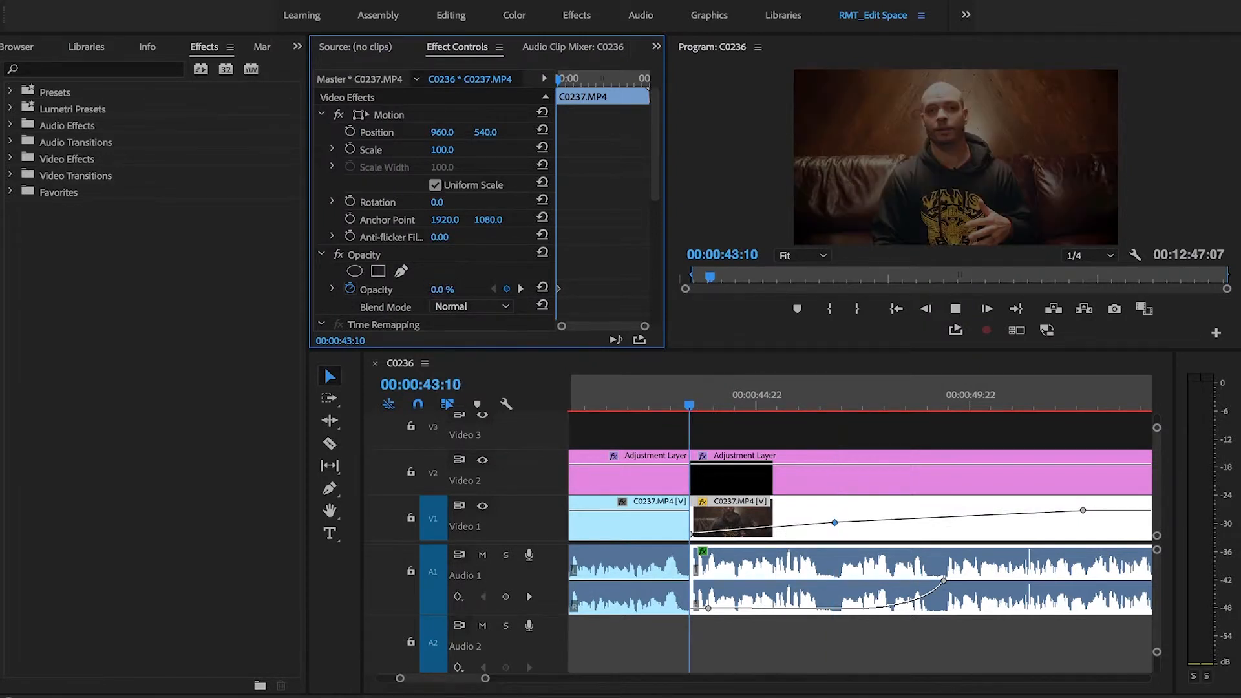
Step: Delete the opacity keyframes at 00:00:46:18 and at the start of the Video 1 clip
key("space")
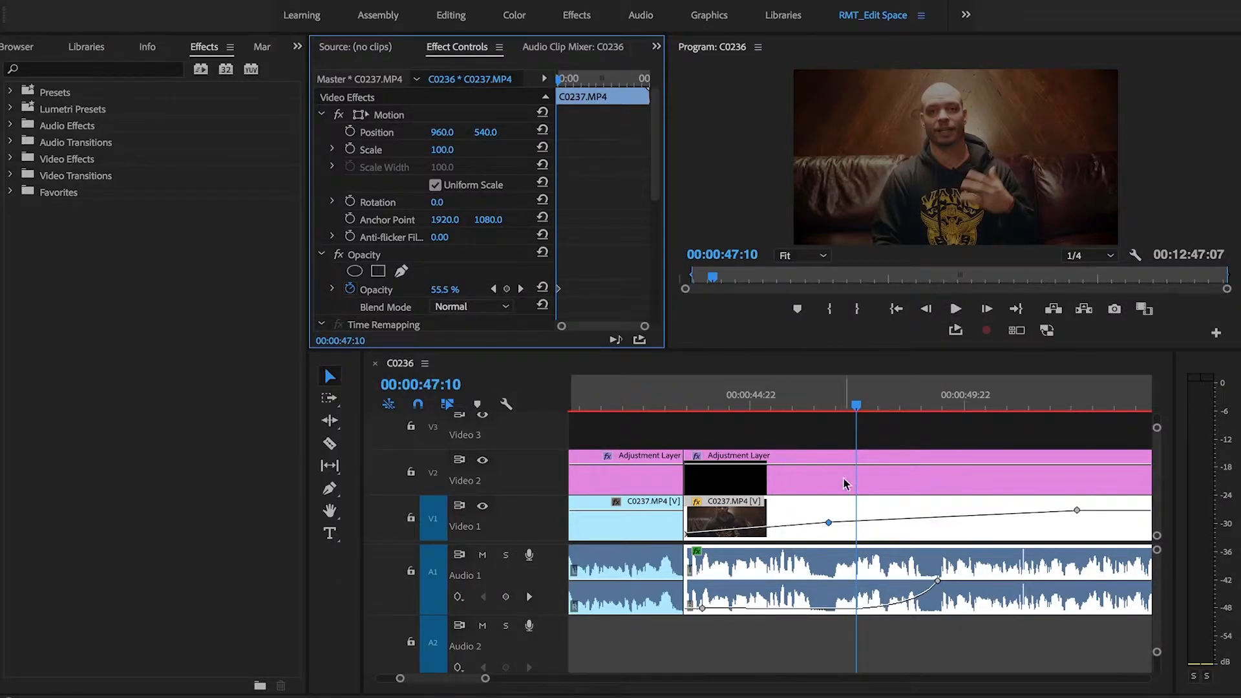
right_click(829, 522)
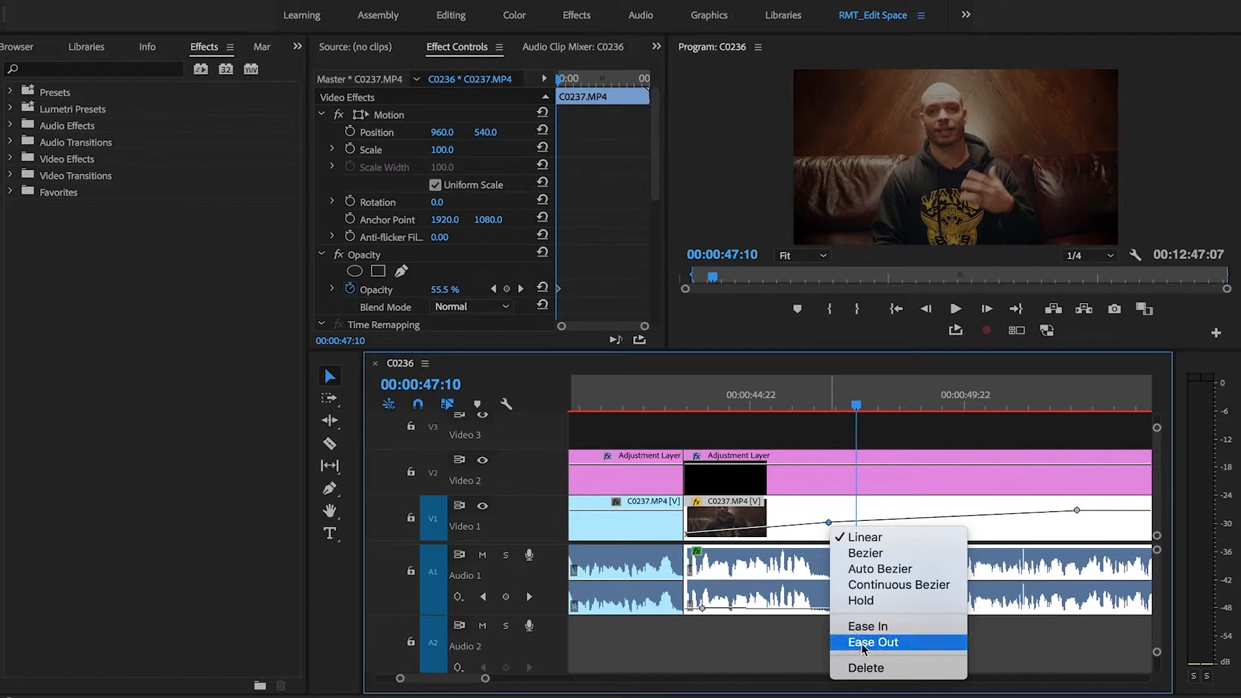
key("Delete")
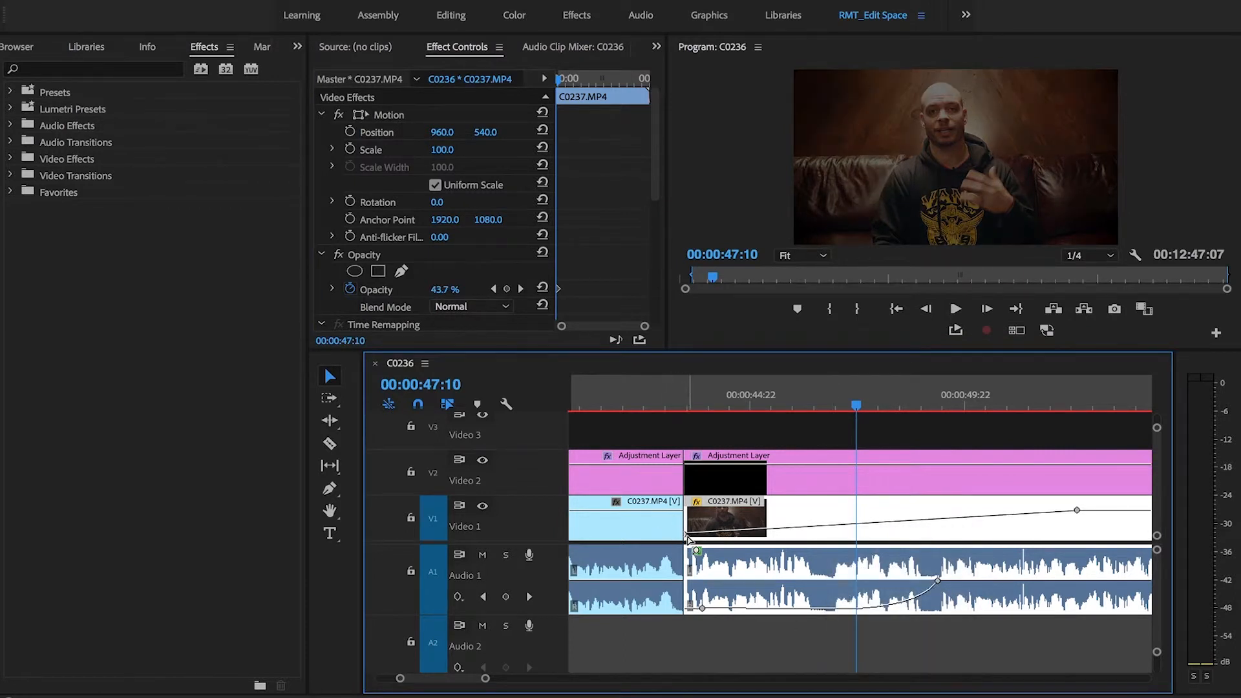
right_click(688, 538)
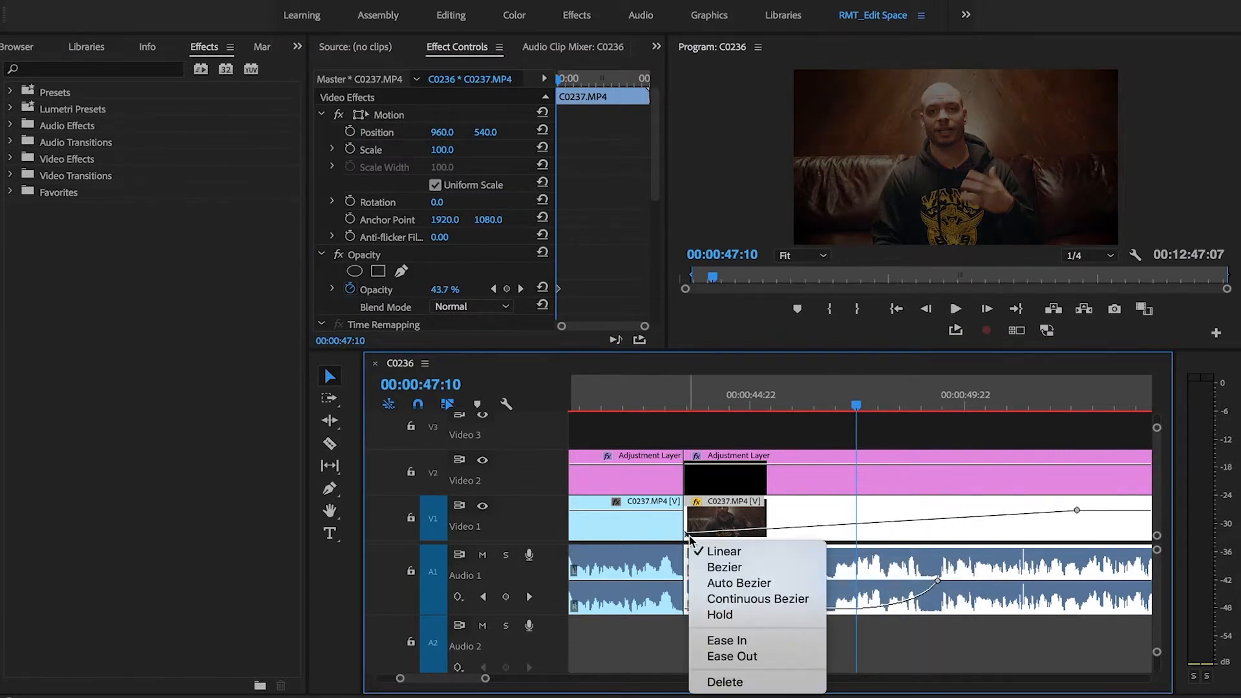
left_click(736, 680)
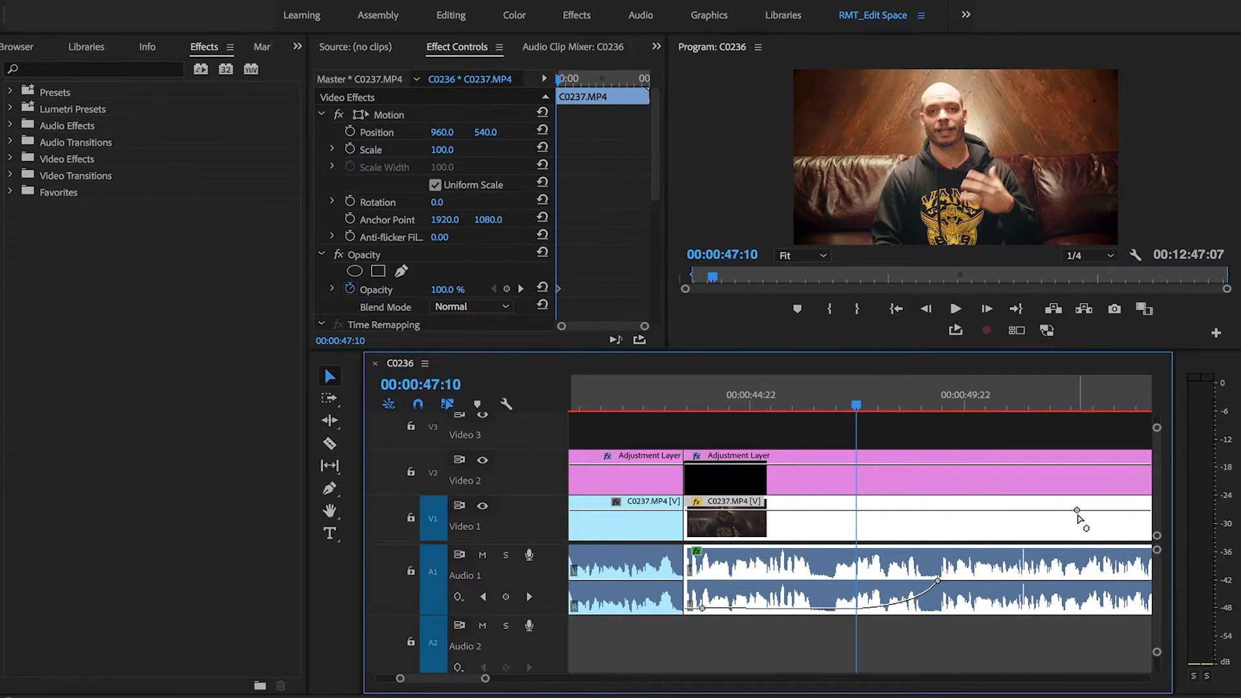
right_click(1076, 515)
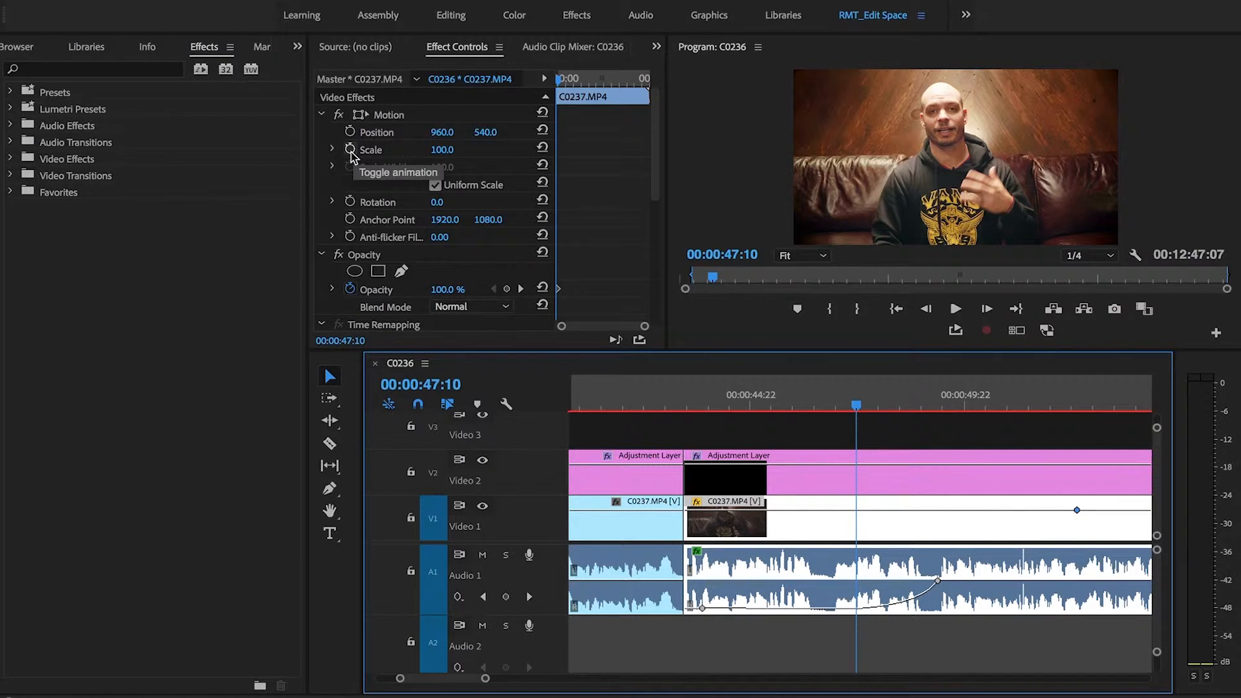
Step: Animate the clip's scale with a keyframe of 100 at 00:00:47:10 and one of 150 at 00:00:48:14
left_click(351, 149)
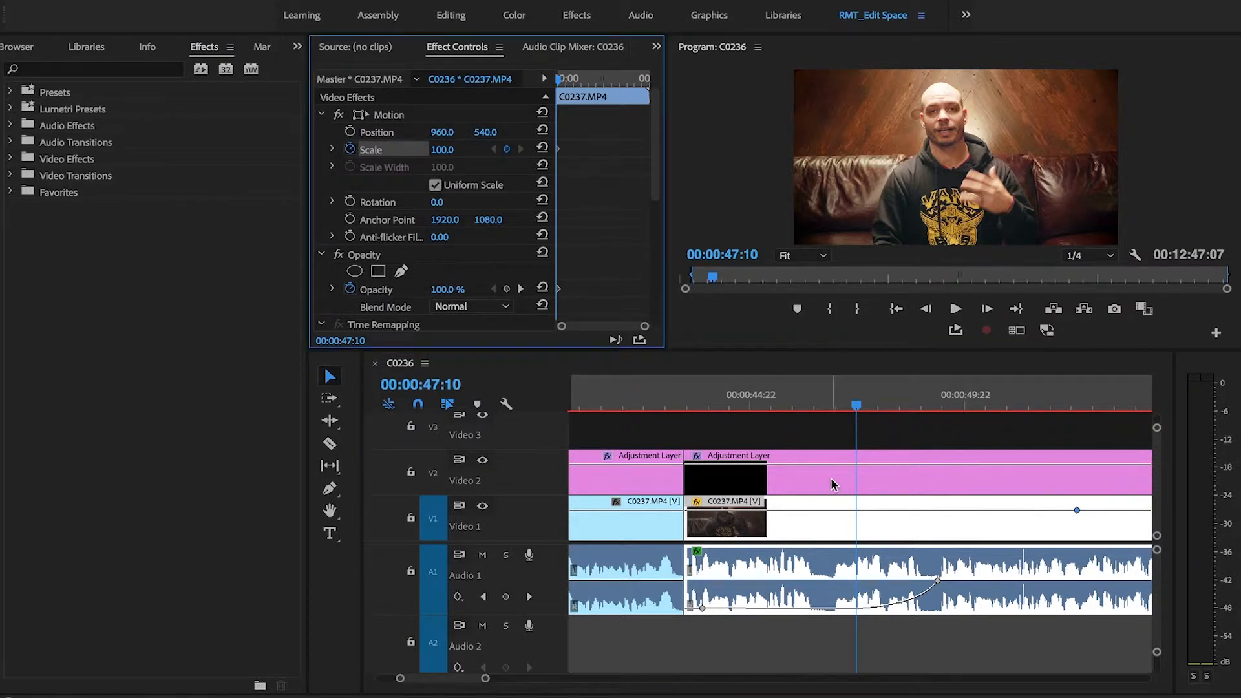
left_click(507, 149)
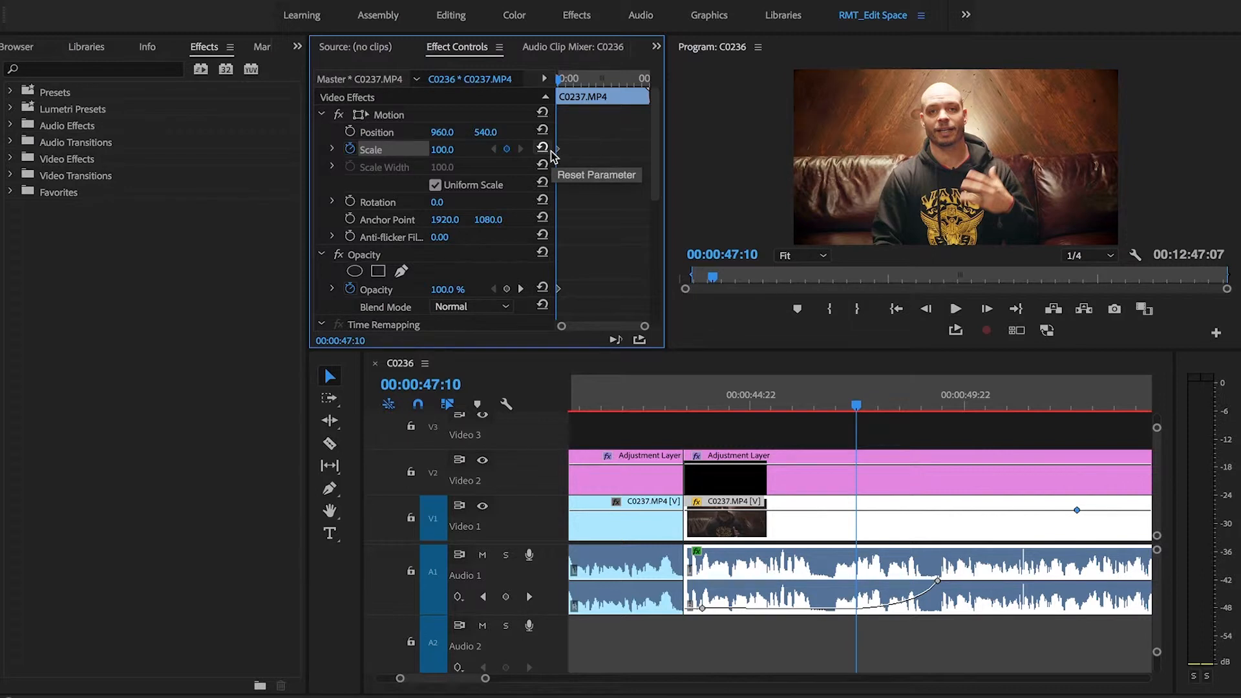
key("space")
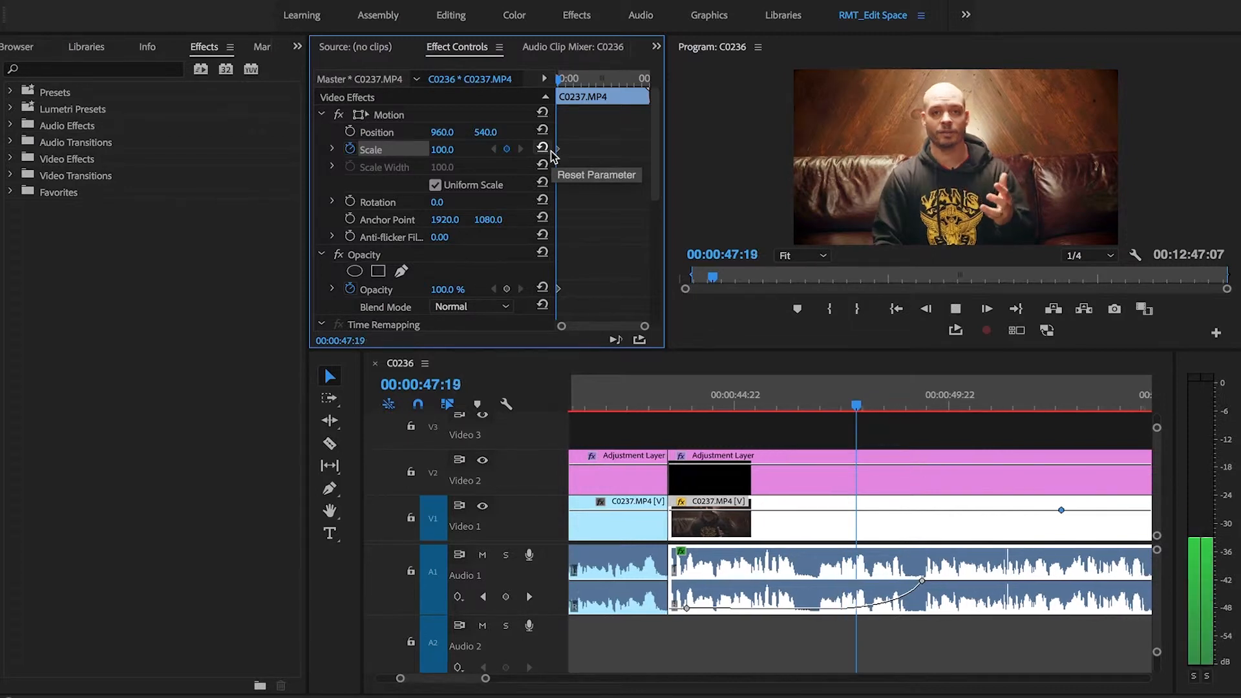
key("space")
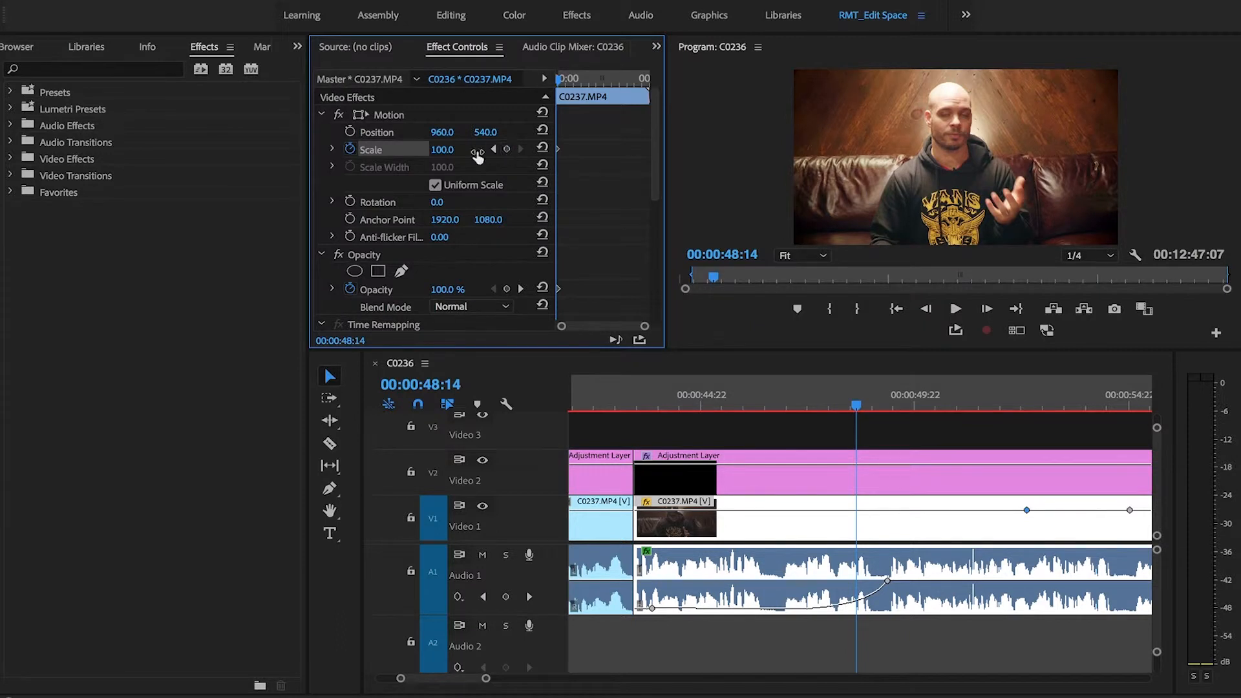
left_click(441, 153)
type("150")
key("Return")
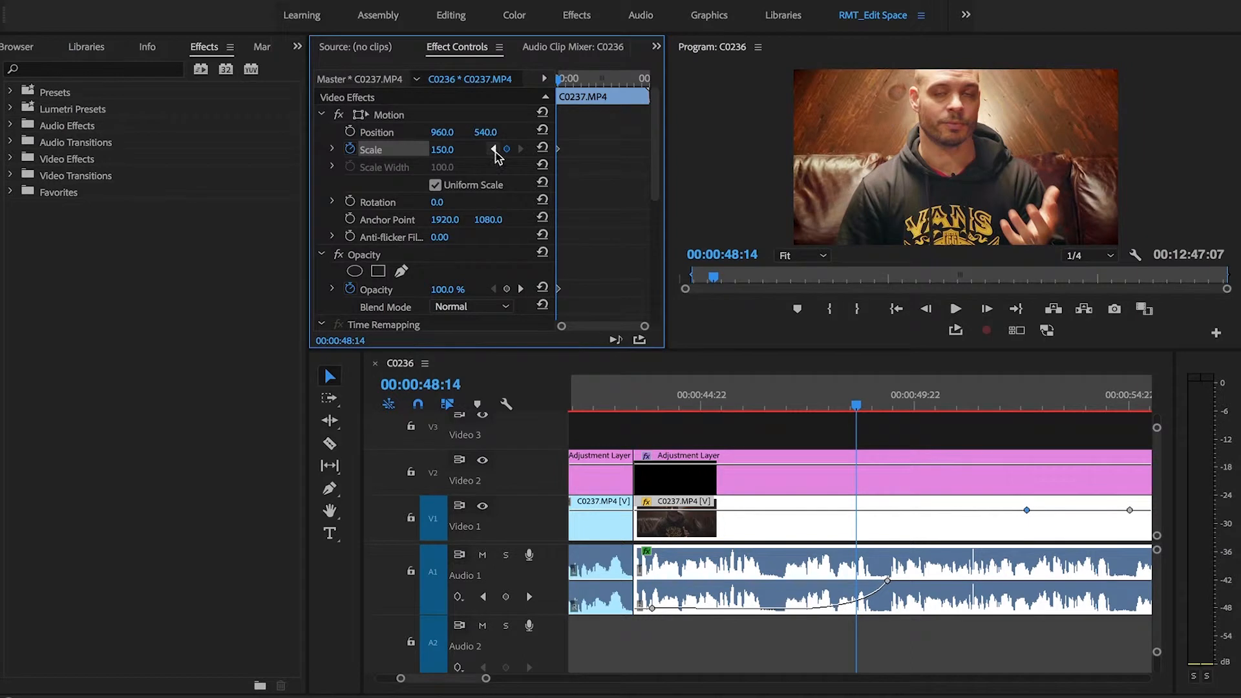
Step: Go back to the first scale keyframe and magnify the effect timeline to inspect the spacing of both scale keyframes
left_click(494, 150)
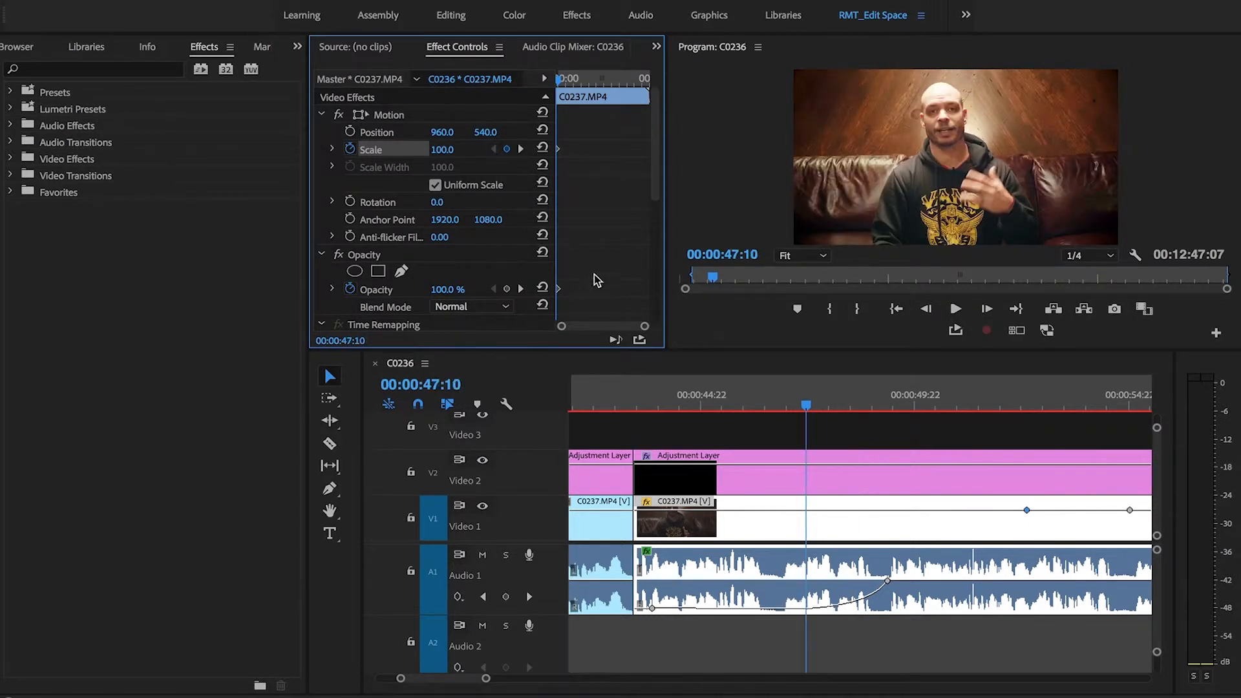
key("equal")
key("equal")
key("equal")
key("equal")
key("equal")
key("equal")
key("equal")
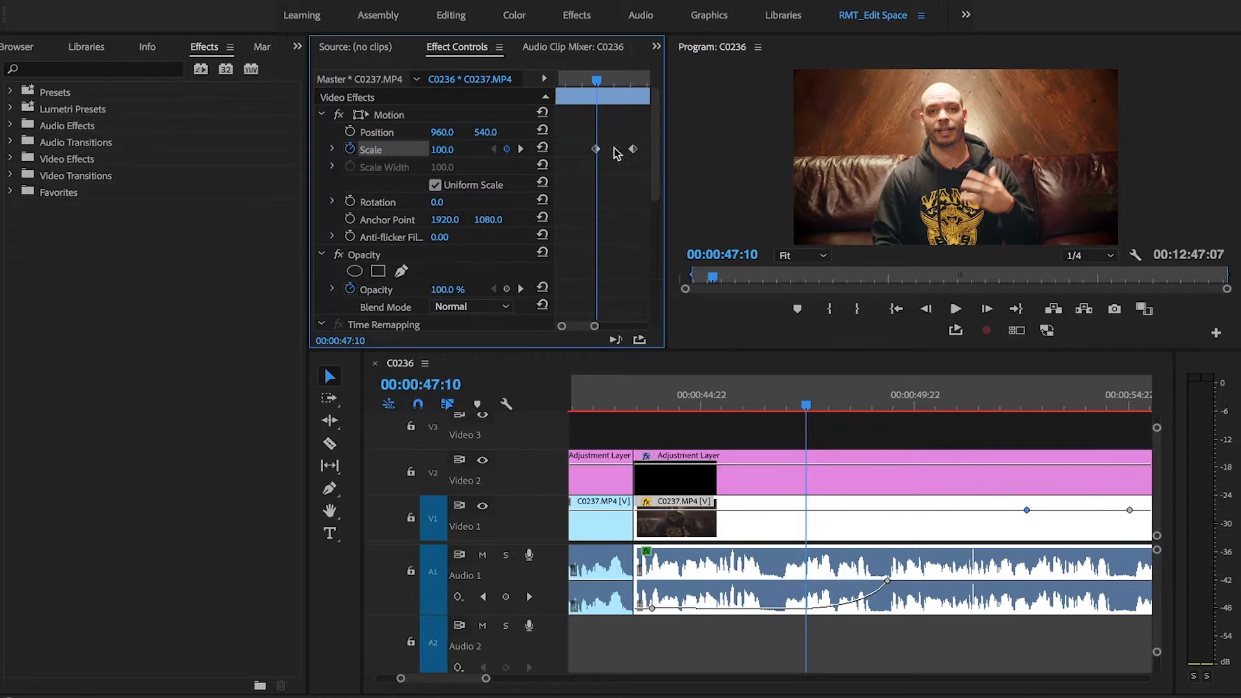
Step: Play back the scale change from the 00:00:47:10 keyframe and return to the previous scale keyframe
key("space")
key("space")
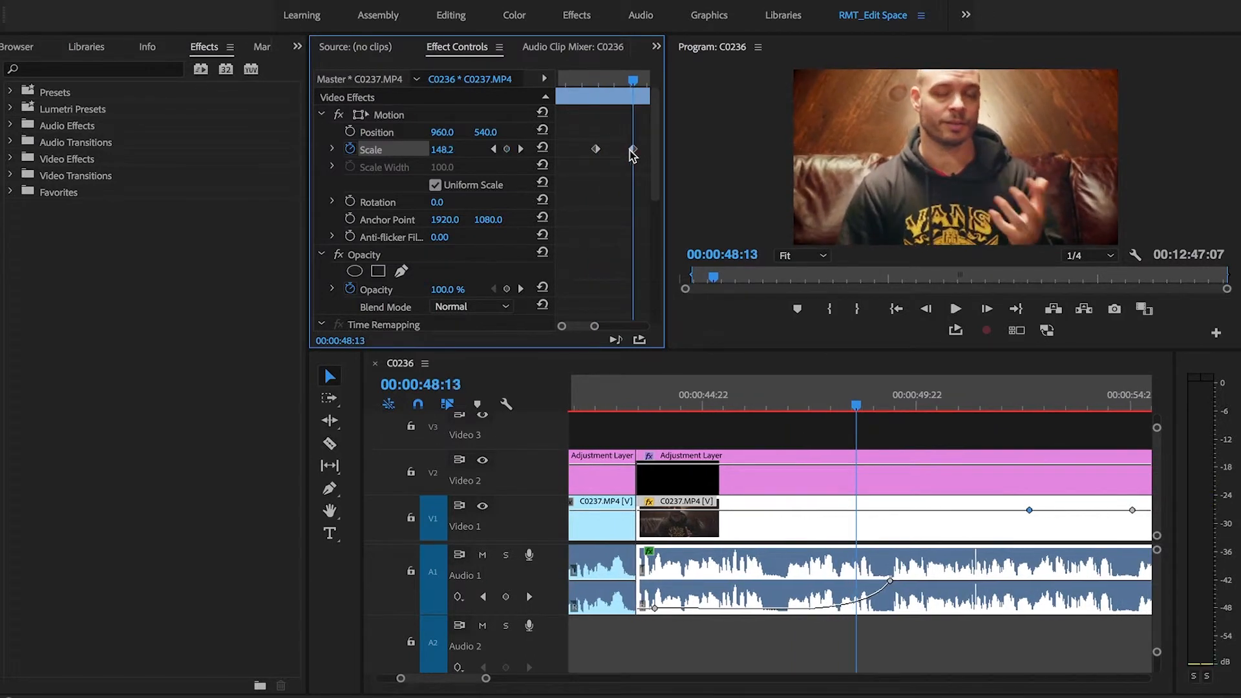
left_click(491, 150)
key("space")
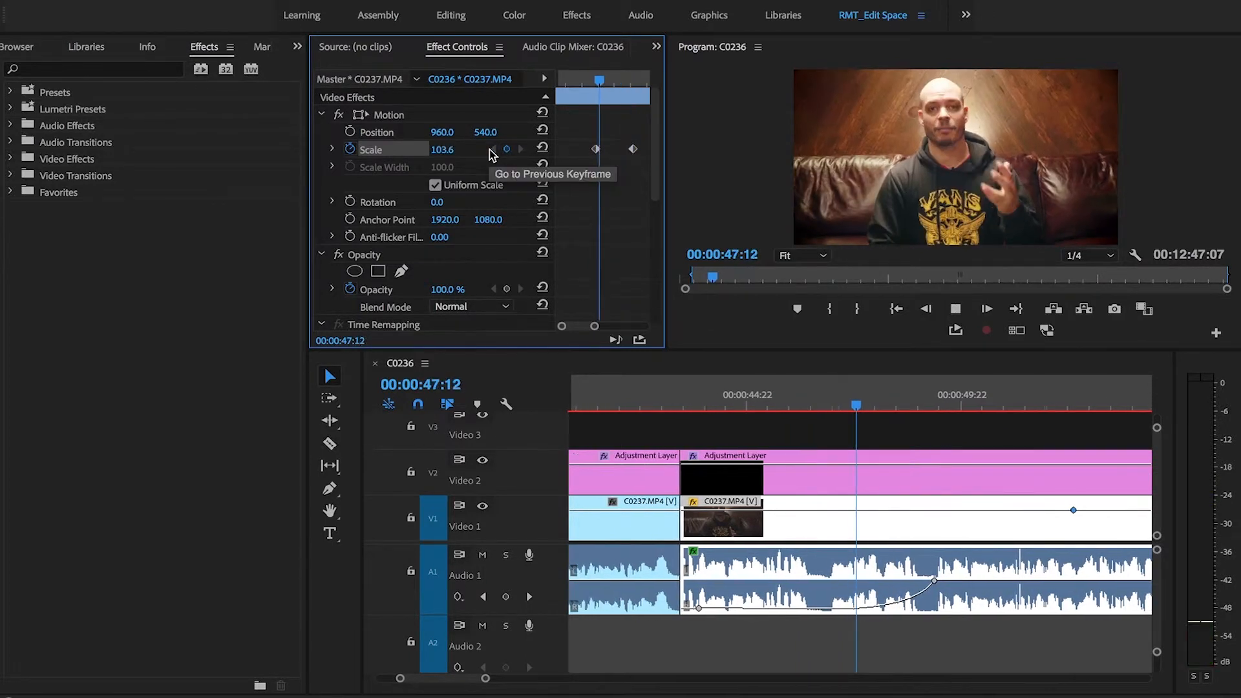
key("space")
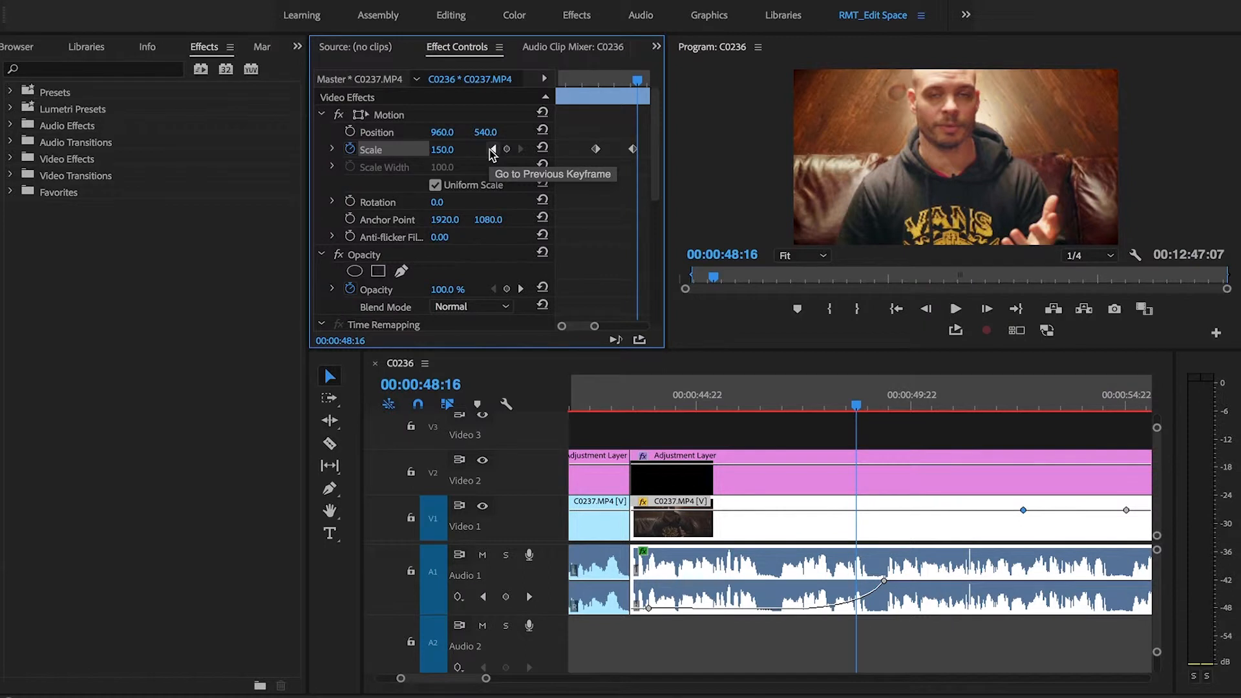
key("Left")
key("Left")
left_click(491, 150)
left_click(492, 150)
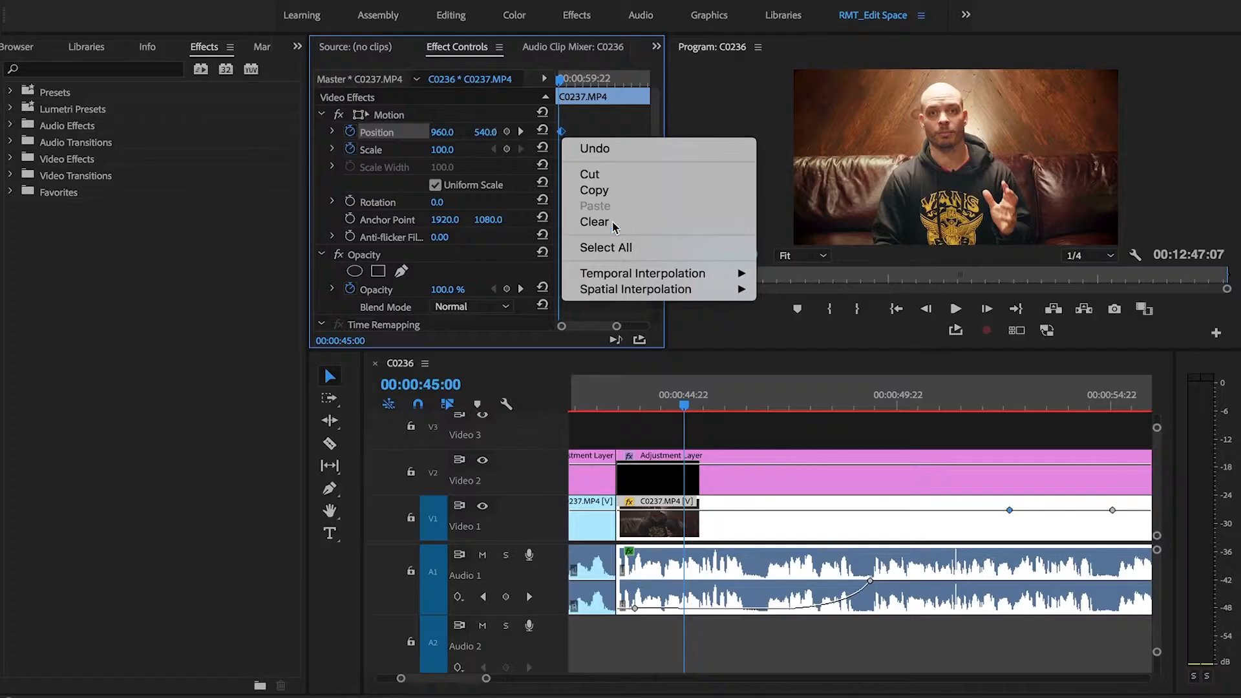
Step: Clear the position keyframe just after 00:00:45:00 and add a position keyframe at 00:01:12:08
left_click(630, 229)
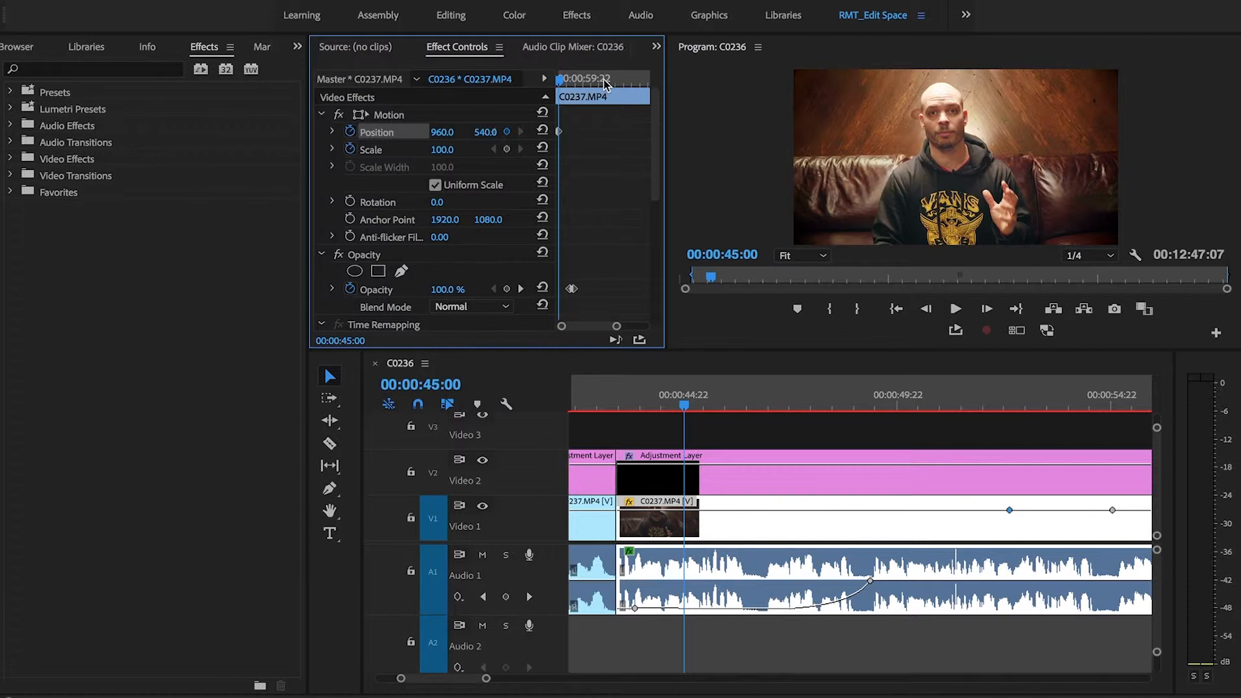
left_click_drag(559, 86, 606, 100)
left_click(491, 130)
left_click(515, 114)
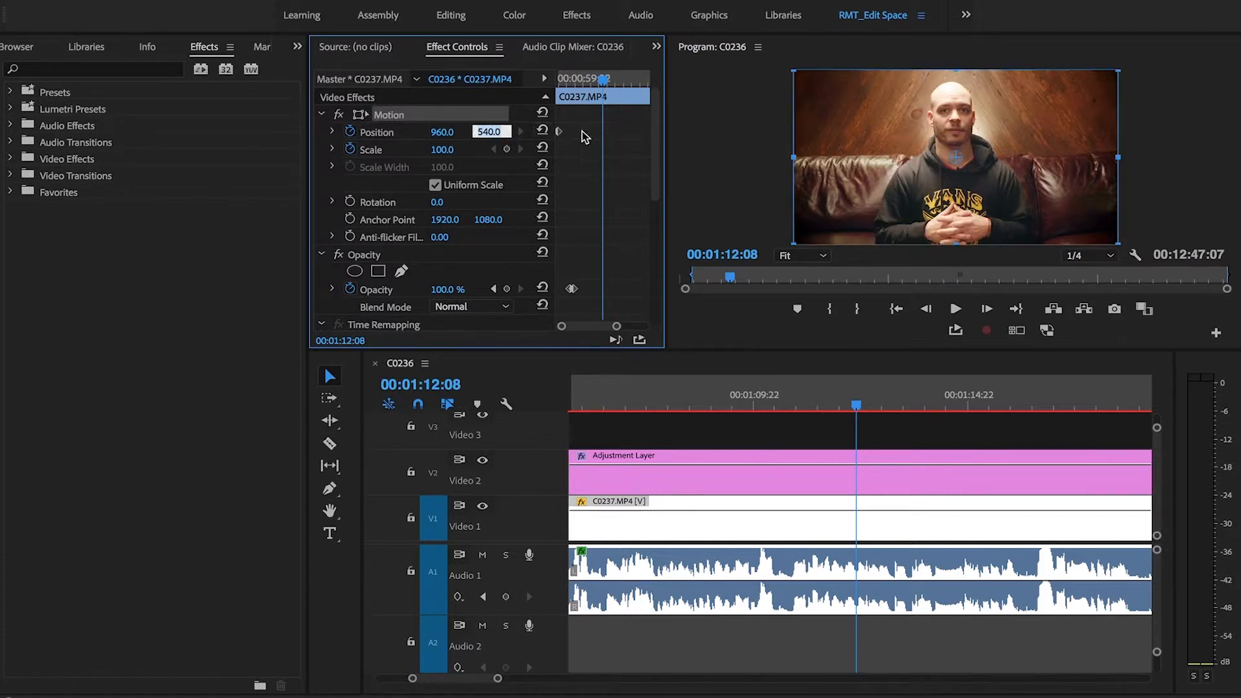
left_click(507, 132)
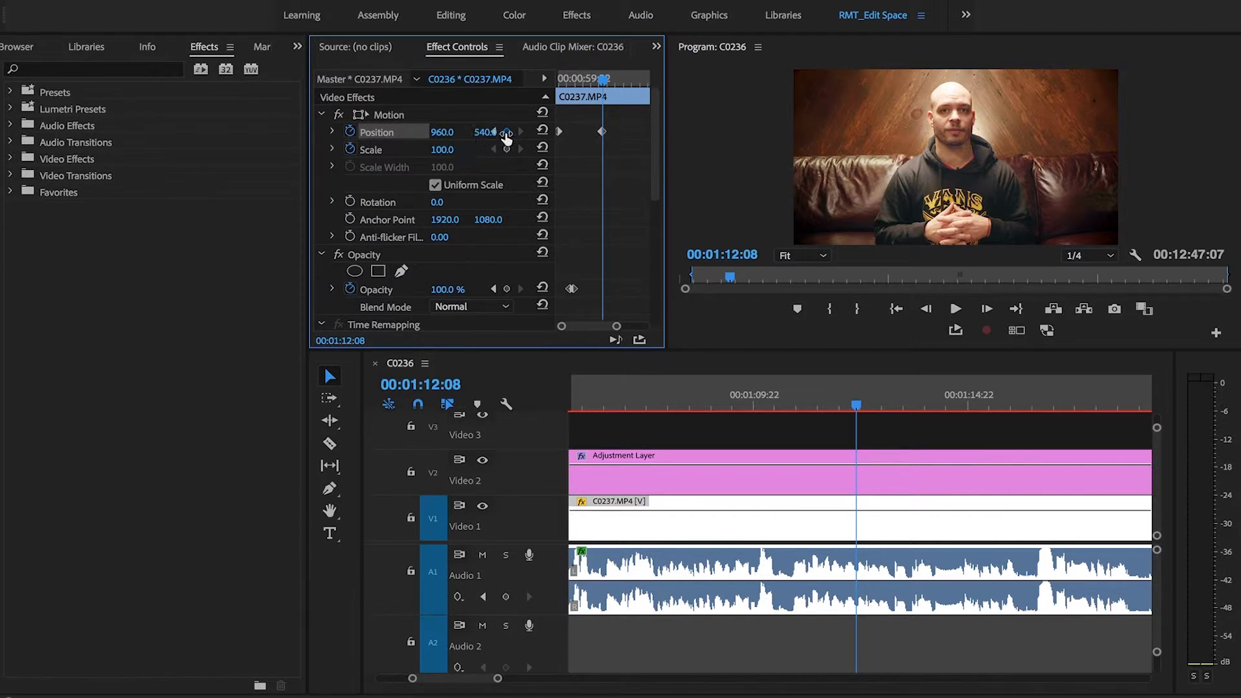
Step: Widen the effect property area, then set the horizontal position to 1117 and the scale to about 124 at 00:01:12:08
left_click(490, 132)
left_click(533, 131)
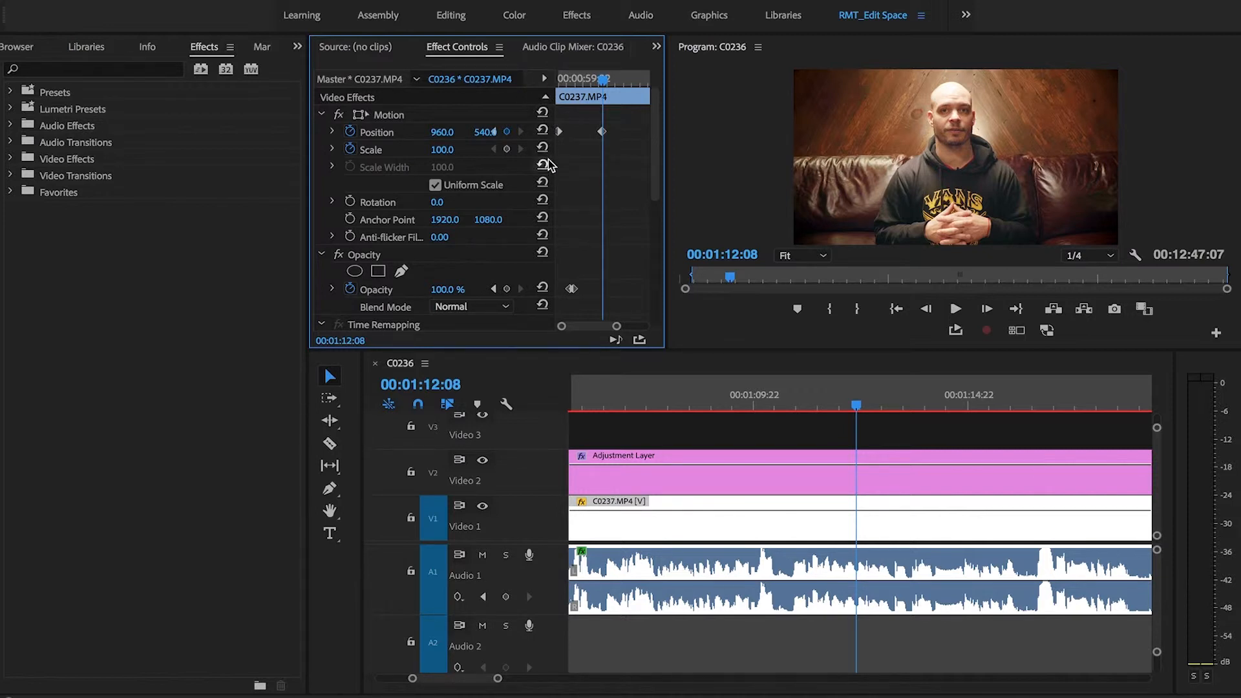
left_click_drag(554, 168, 582, 168)
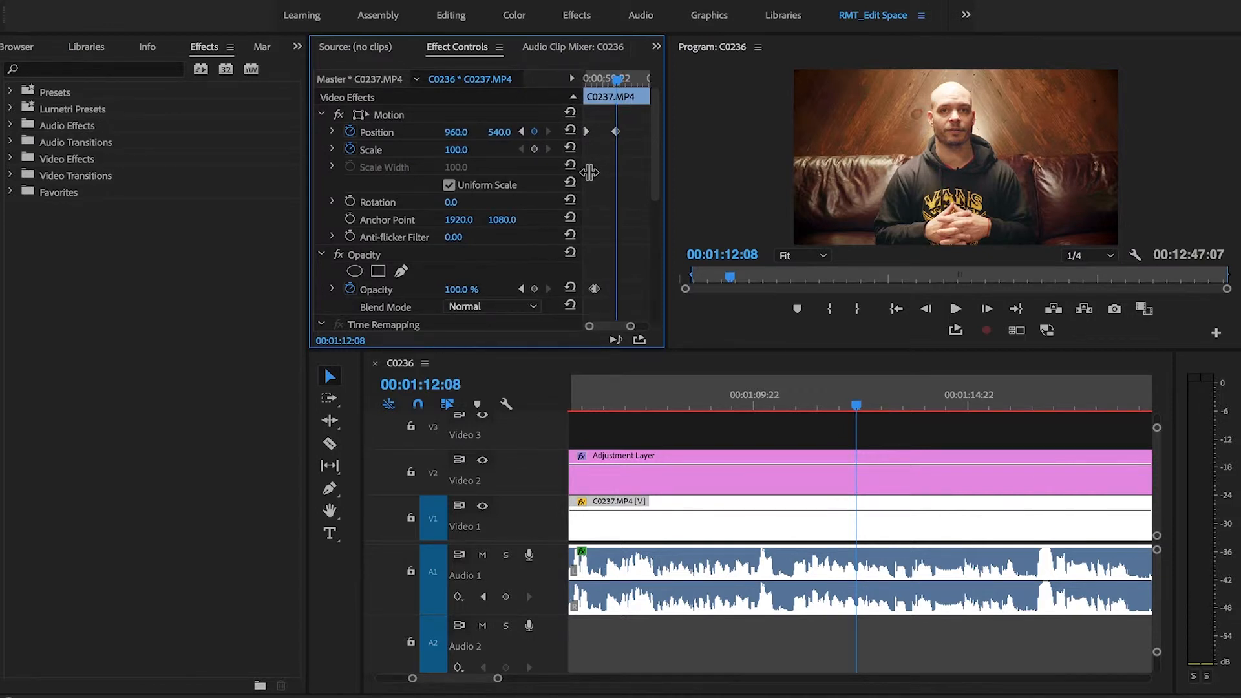
left_click(535, 132)
left_click_drag(456, 133, 556, 133)
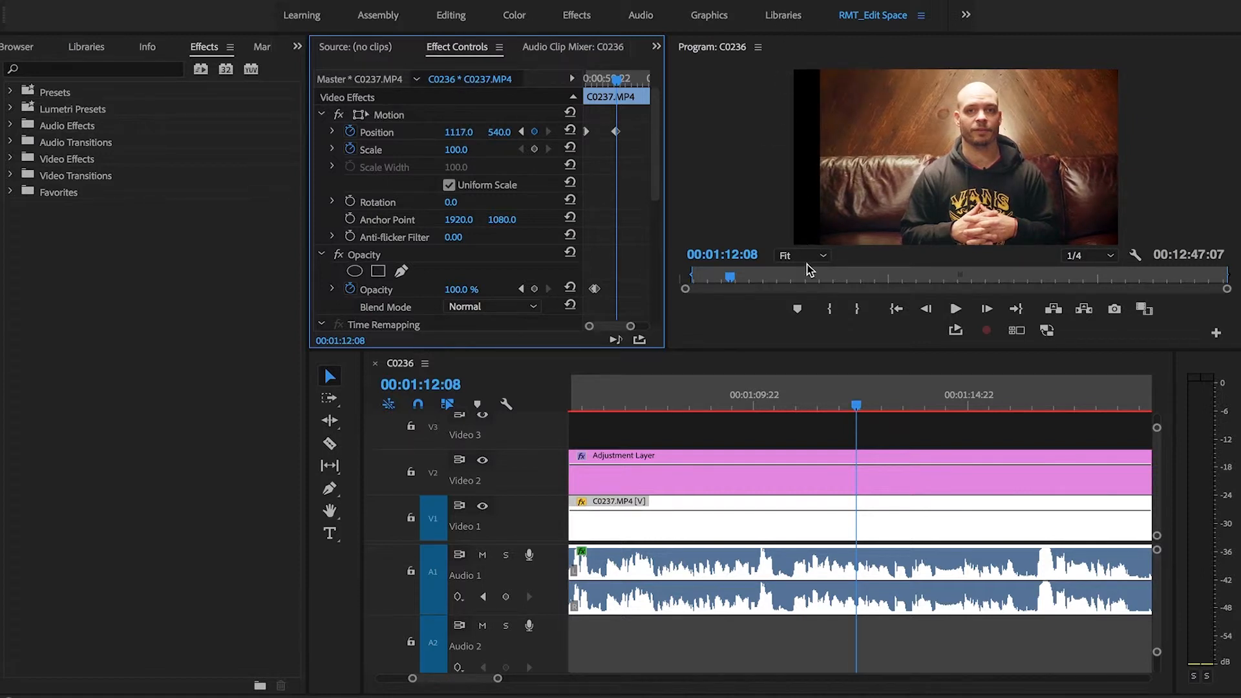
left_click_drag(457, 150, 472, 150)
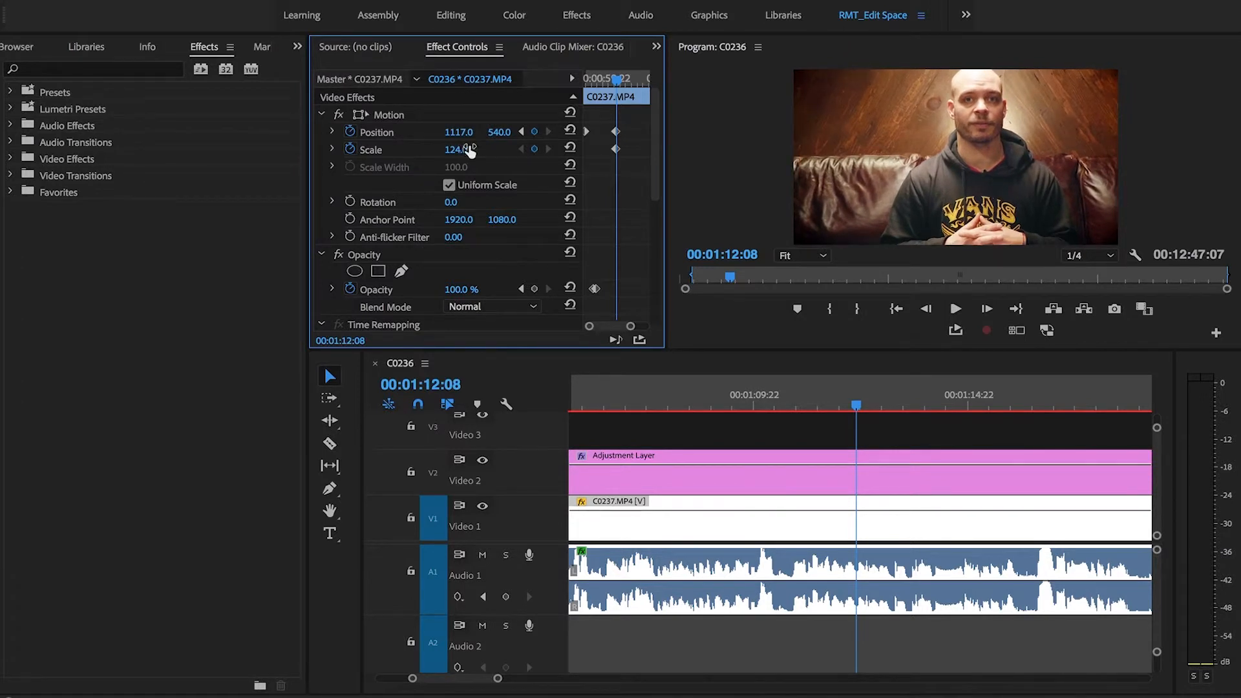